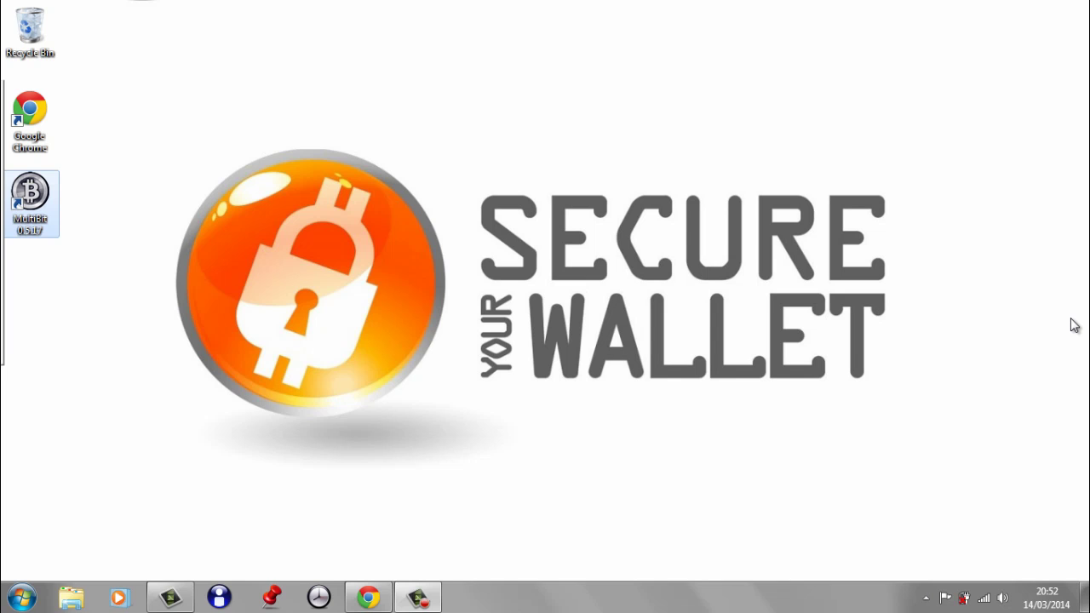
Step: Restore the Chrome window showing the bitcoin.org English home page
{"action": "left_click", "coordinate": [366, 599]}
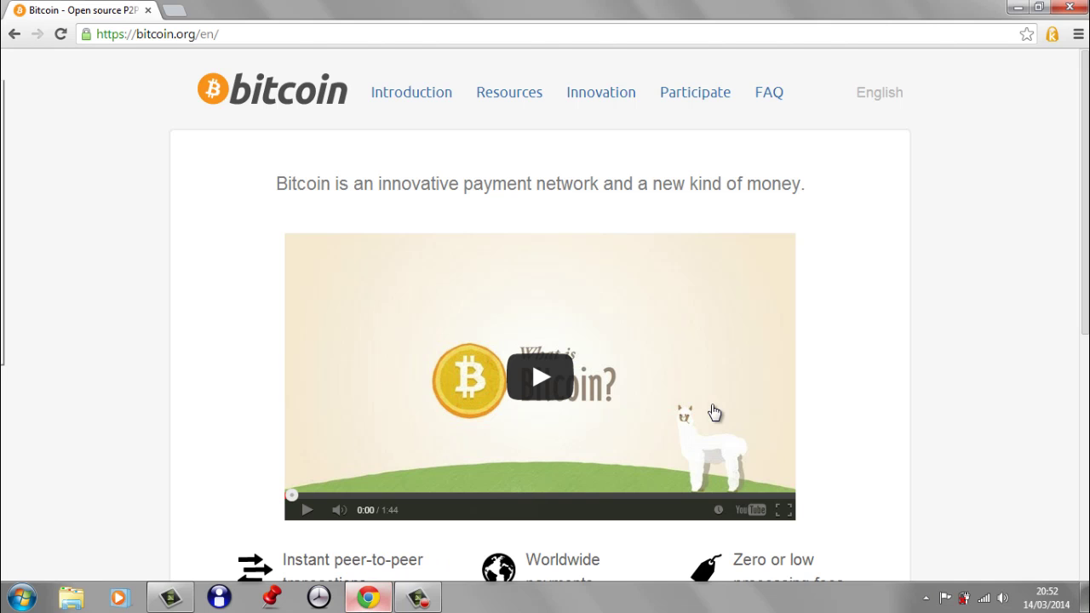
Step: Go via Get started with Bitcoin to the Choose your wallet page and scroll to the desktop wallets
{"action": "left_click_drag", "start_coordinate": [1086, 219], "coordinate": [1086, 387]}
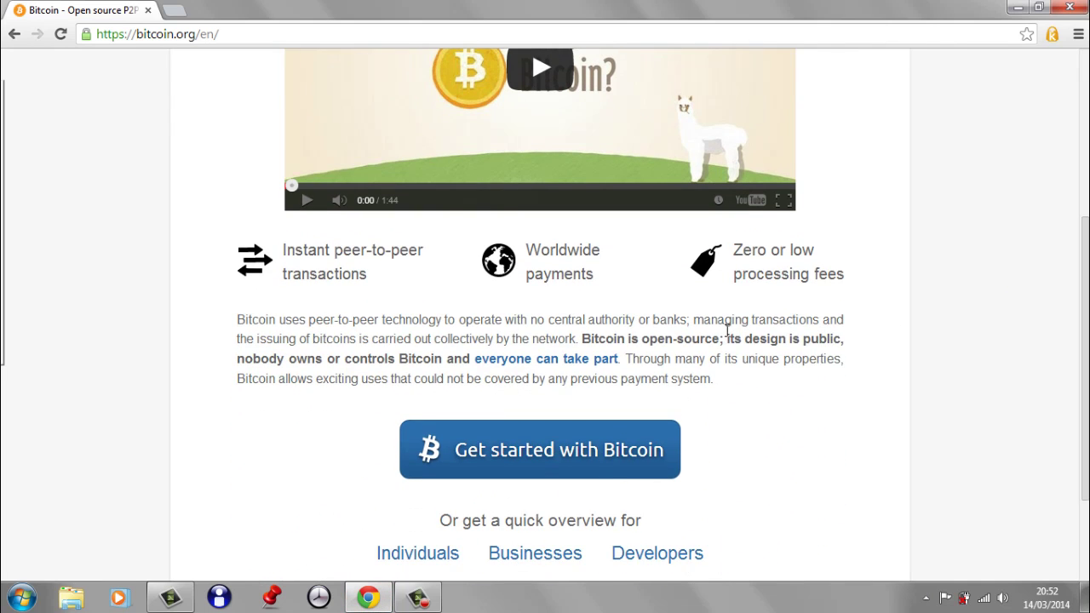
{"action": "left_click", "coordinate": [548, 460]}
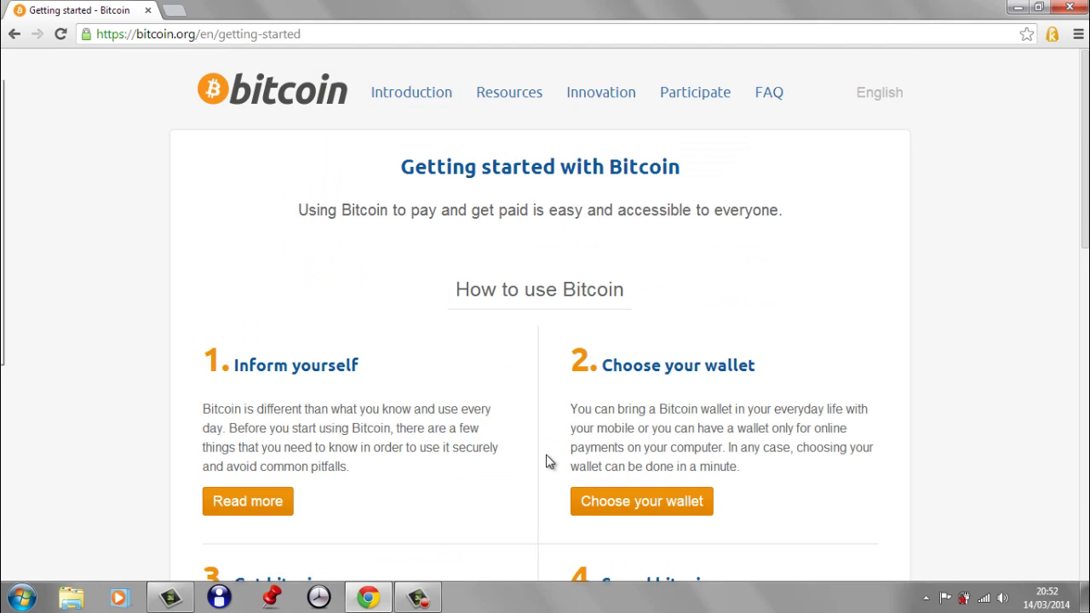
{"action": "left_click", "coordinate": [618, 510]}
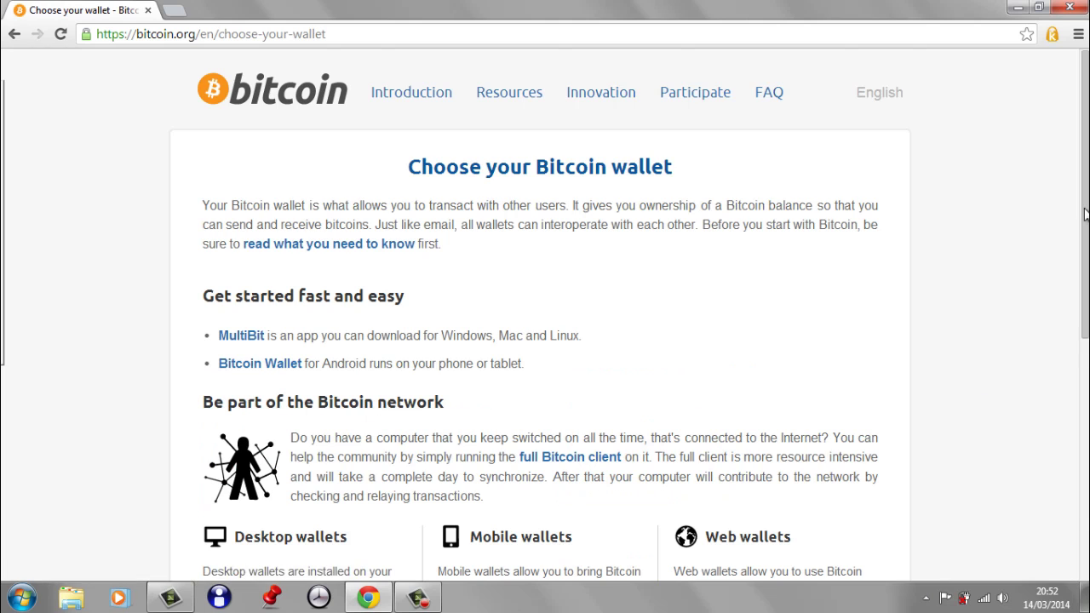
{"action": "scroll", "coordinate": [580, 211], "scroll_direction": "down", "scroll_amount": 5}
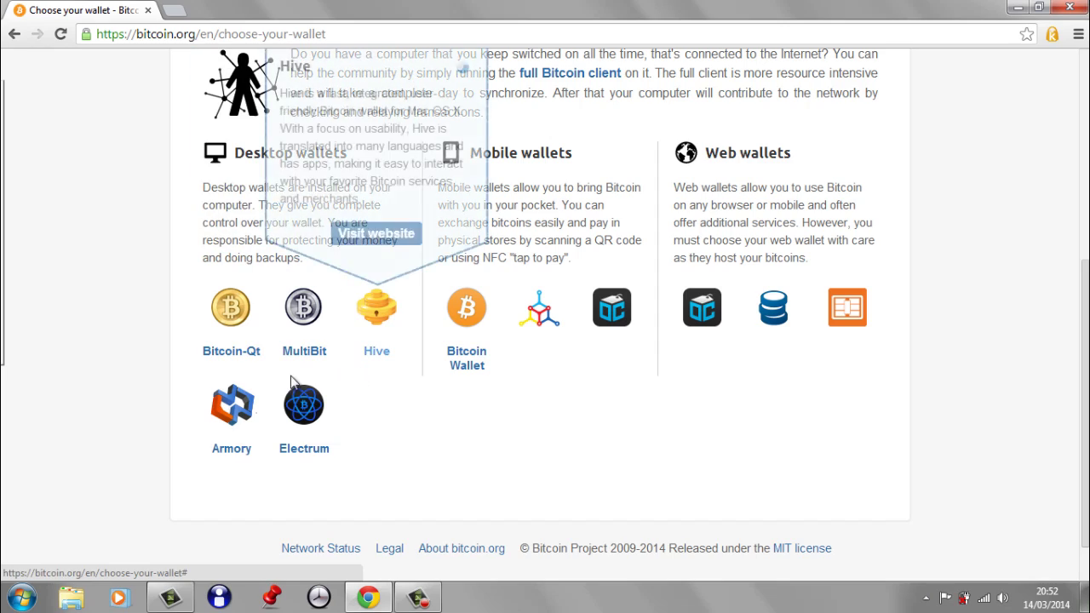
Step: Display Electrum's info card describing its speed, remote servers and secret-phrase recovery
{"action": "mouse_move", "coordinate": [304, 405]}
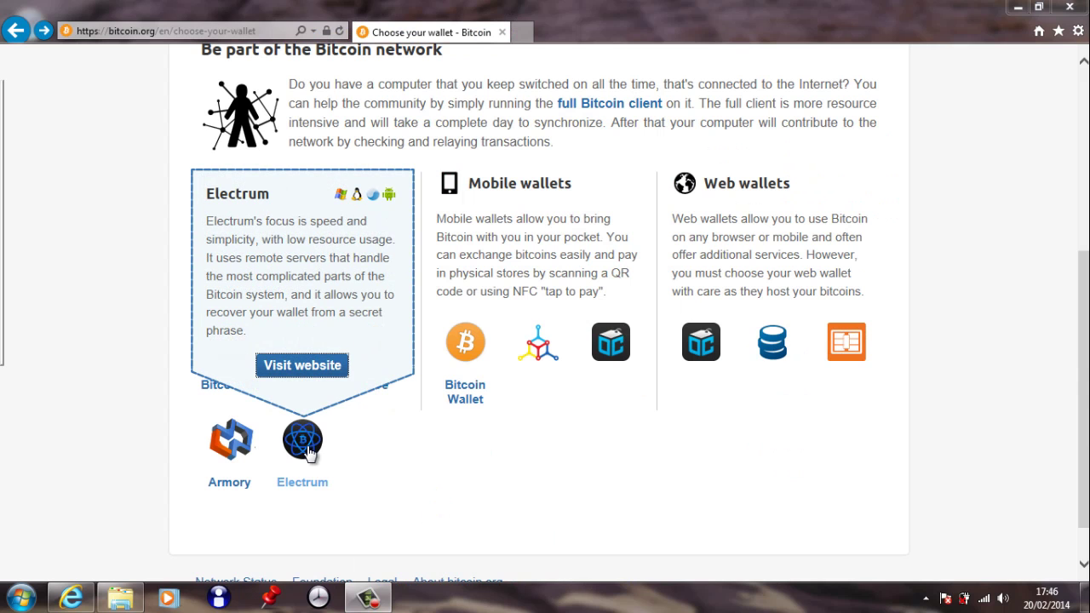
Step: Reach electrum.org's 1.9.7 download page, then restore the Downloads folder holding the electrum-1.9.7 installer
{"action": "left_click", "coordinate": [313, 366]}
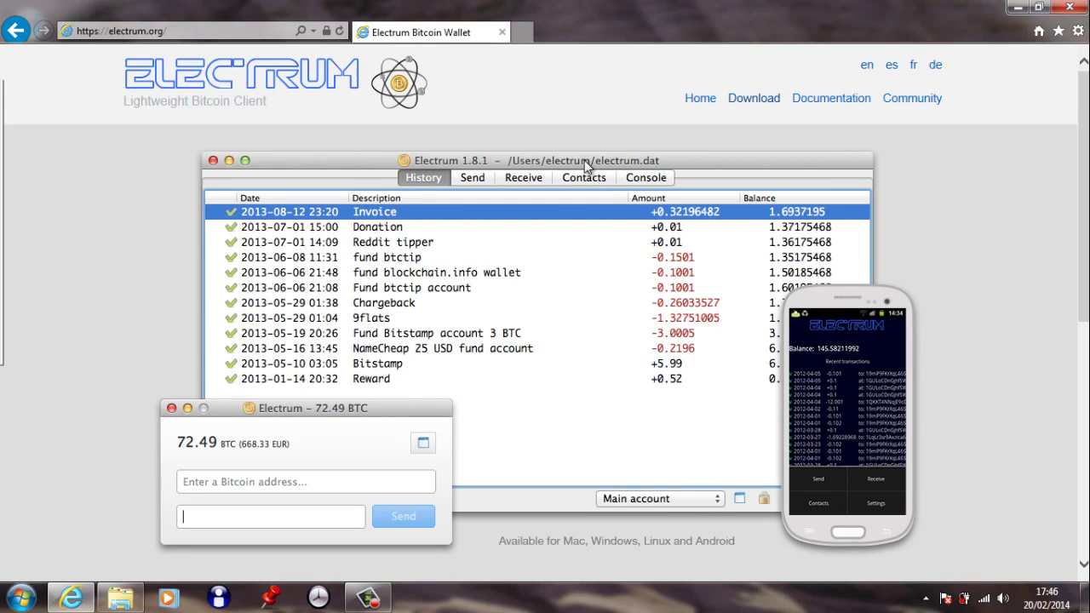
{"action": "left_click", "coordinate": [746, 102]}
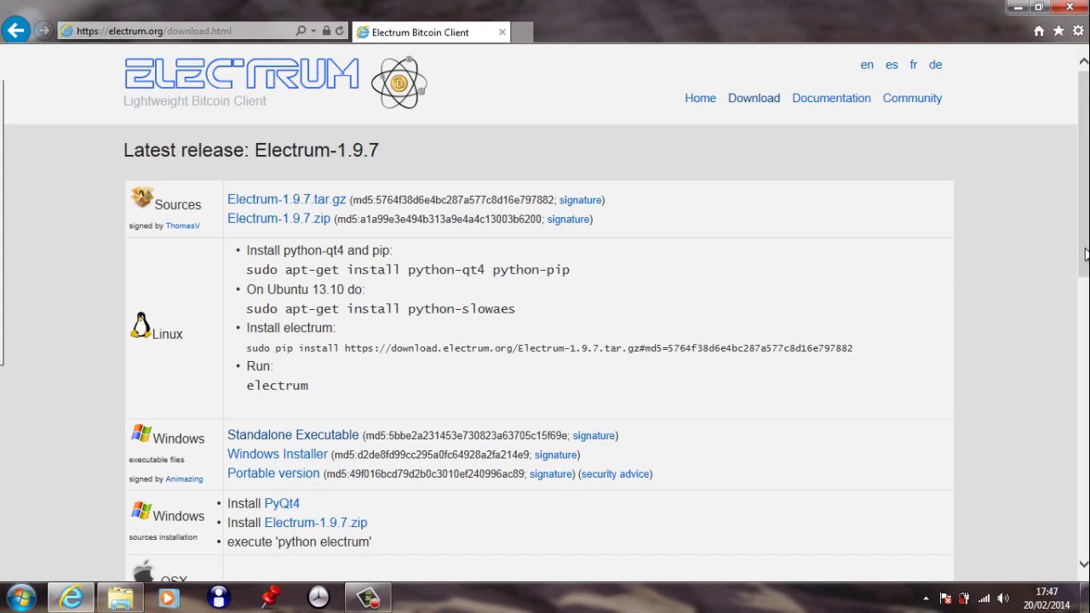
{"action": "left_click_drag", "start_coordinate": [1087, 253], "coordinate": [1087, 344]}
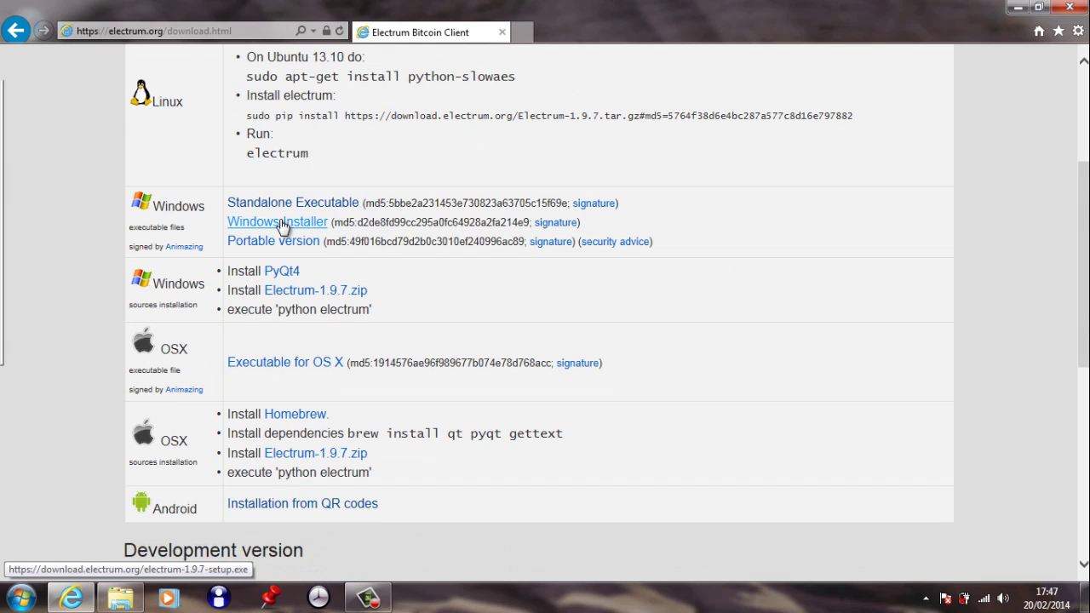
{"action": "left_click", "coordinate": [124, 599]}
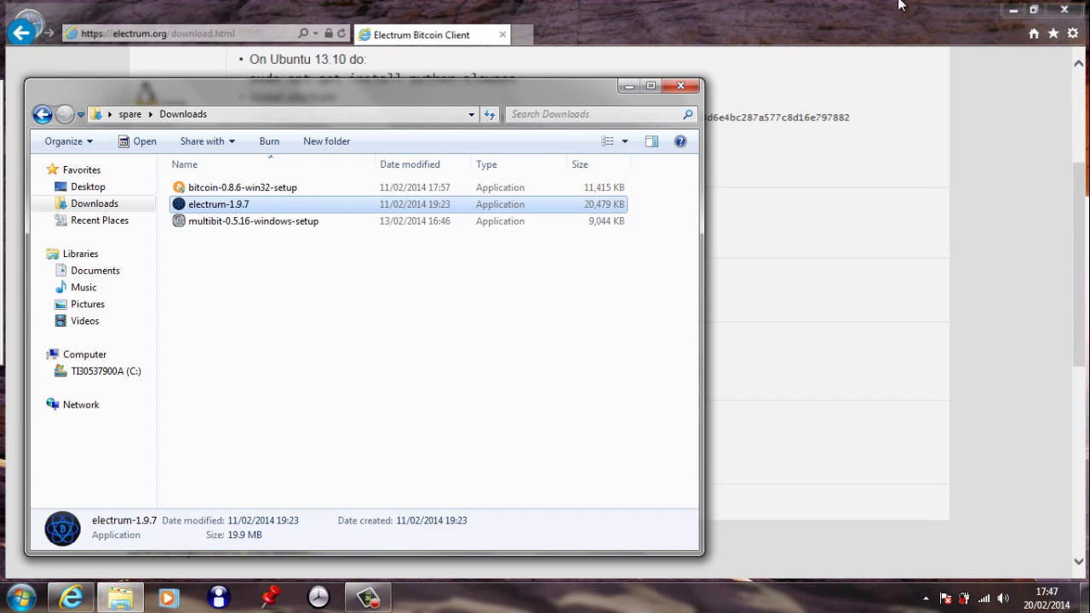
Step: Run electrum-1.9.7 despite the security warning and close the Downloads folder
{"action": "double_click", "coordinate": [210, 205]}
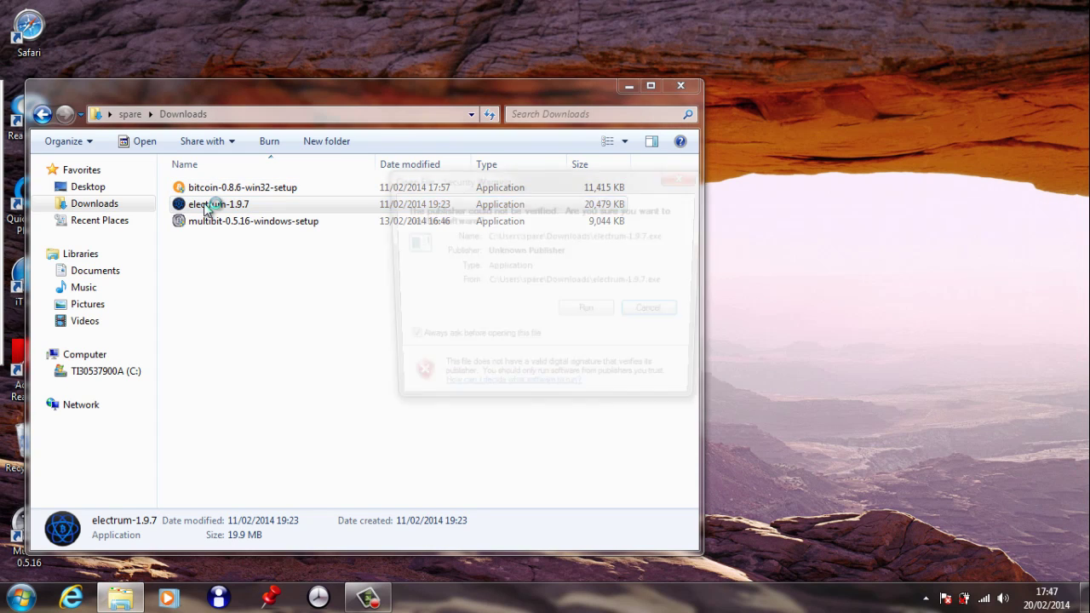
{"action": "left_click", "coordinate": [601, 312]}
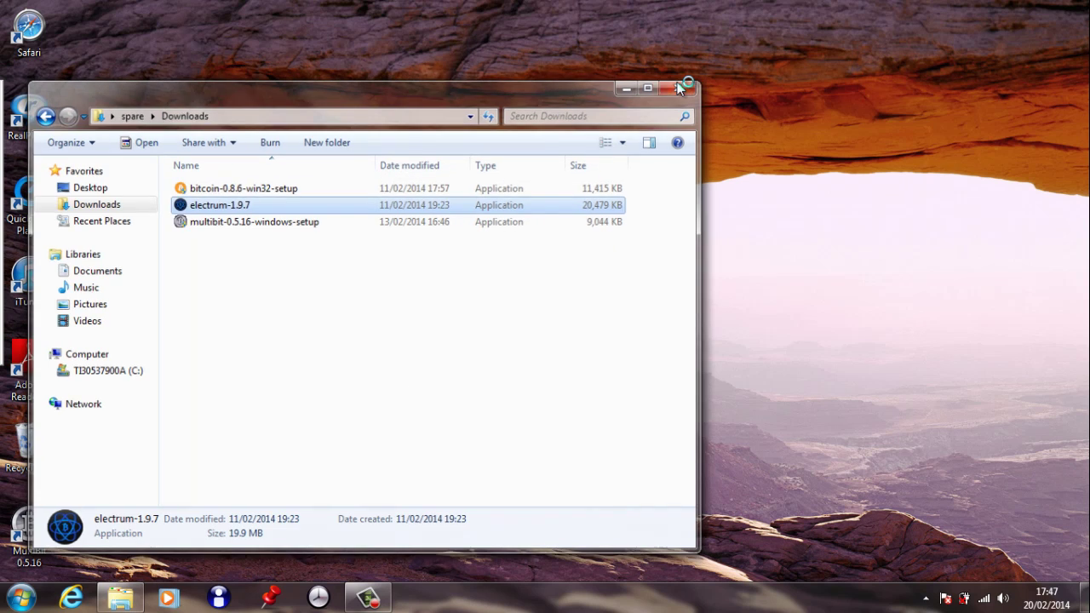
{"action": "left_click", "coordinate": [677, 82]}
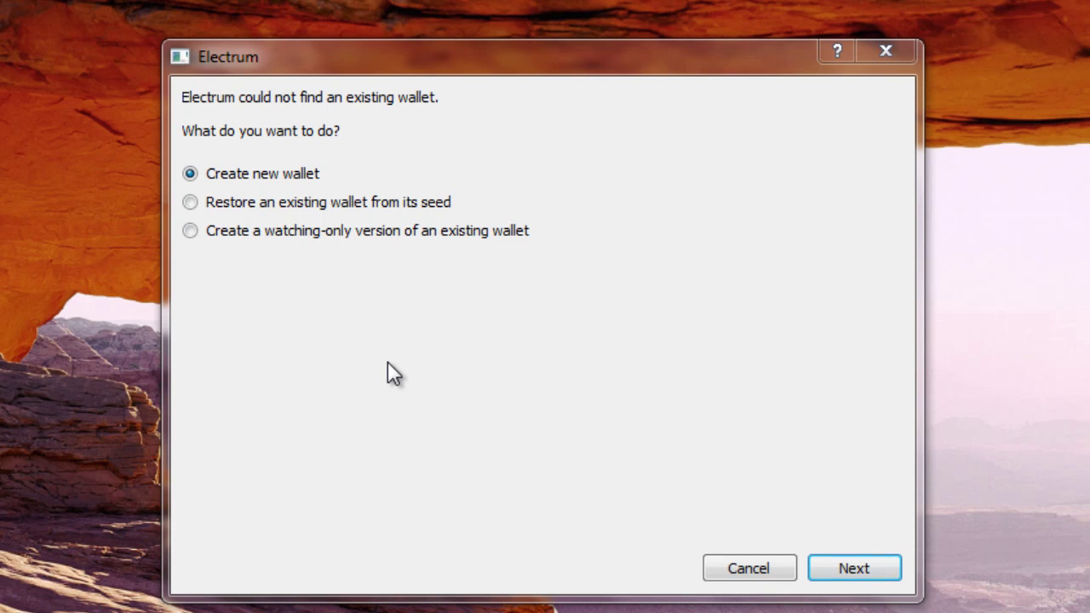
Step: Choose Create new wallet to show the 12-word generation seed and QR code
{"action": "left_click", "coordinate": [862, 564]}
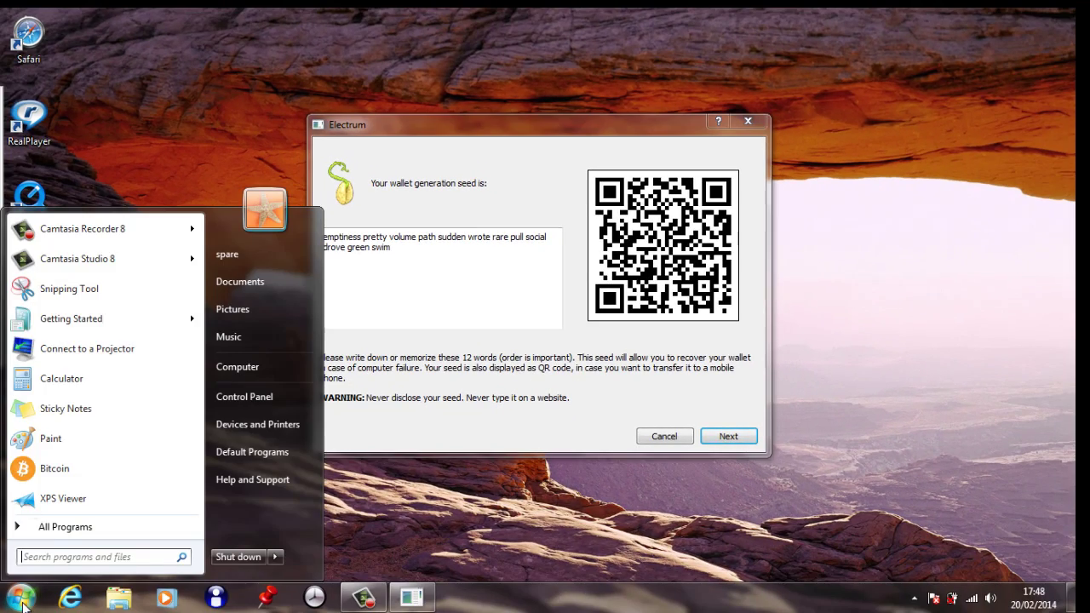
Step: Snip the Electrum seed dialog and save it on the desktop as the PNG 'Seed'
{"action": "left_click", "coordinate": [84, 298]}
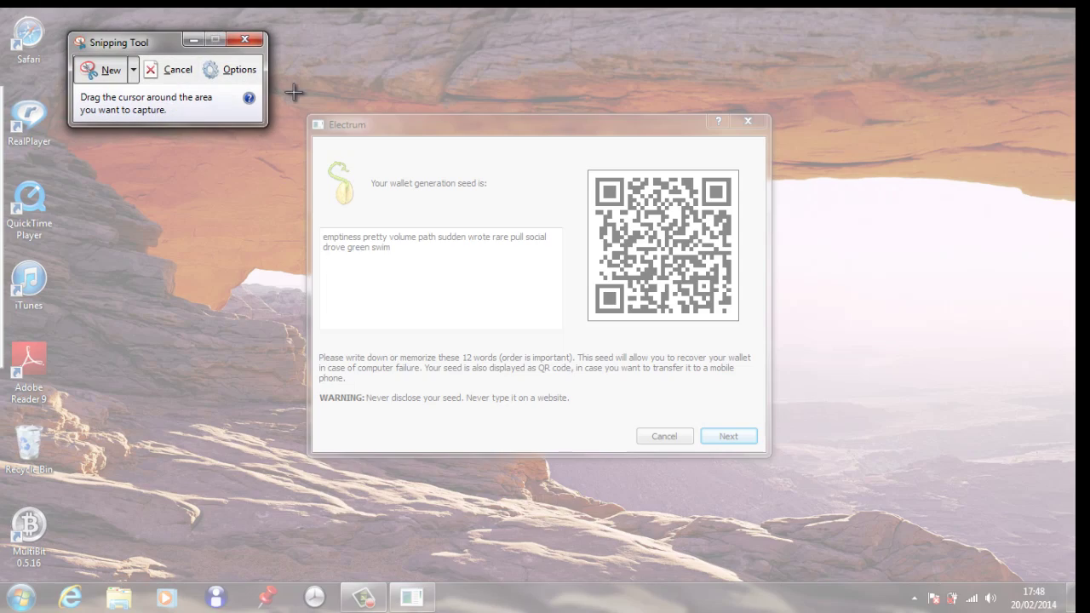
{"action": "left_click_drag", "start_coordinate": [293, 99], "coordinate": [791, 493]}
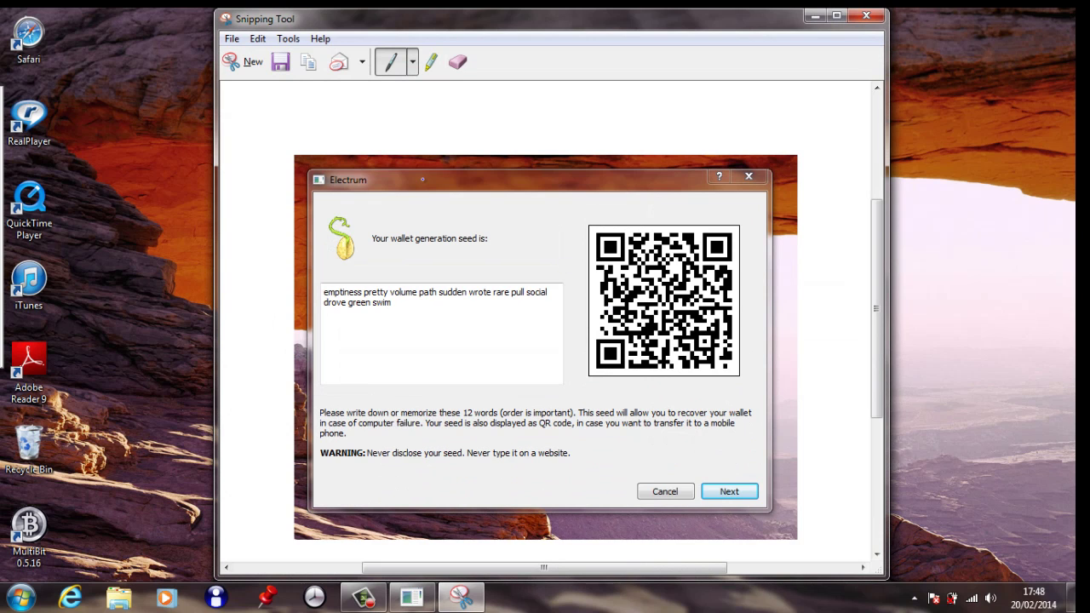
{"action": "left_click", "coordinate": [281, 62]}
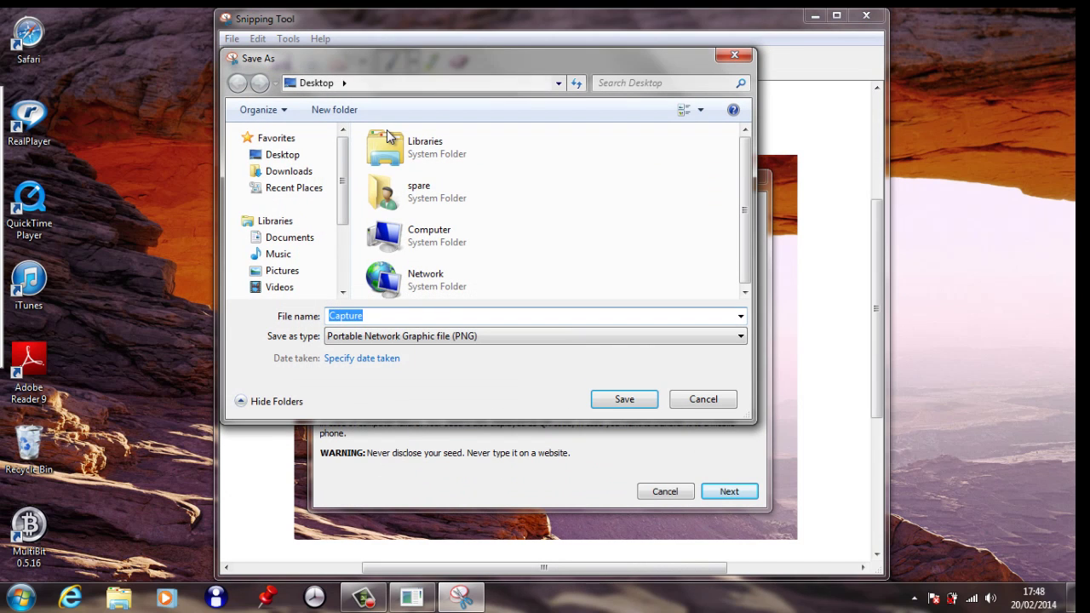
{"action": "type", "text": "Seed"}
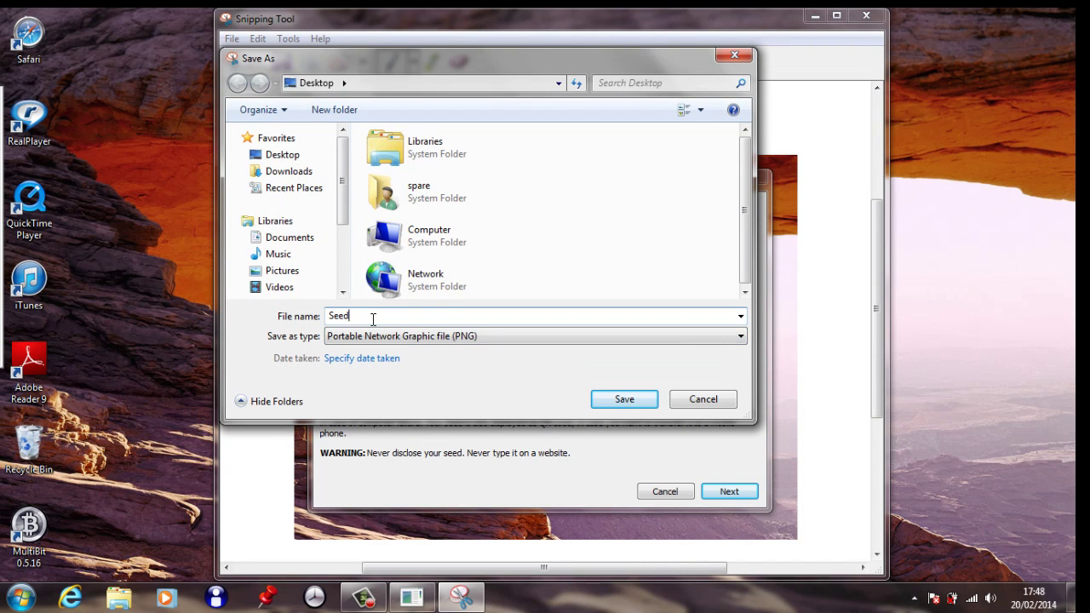
{"action": "left_click", "coordinate": [610, 398]}
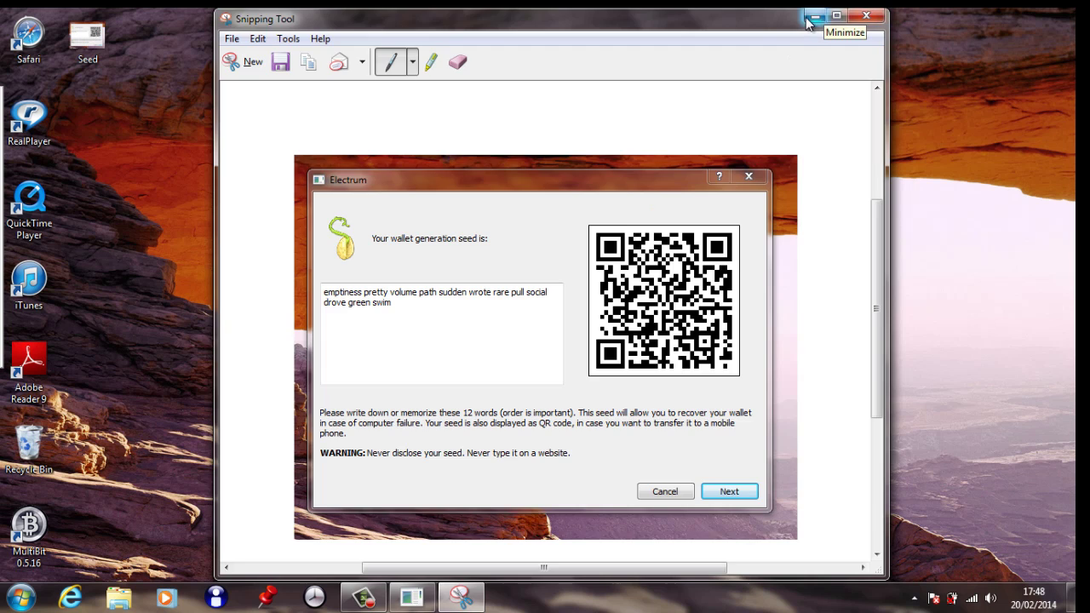
{"action": "left_click", "coordinate": [866, 17]}
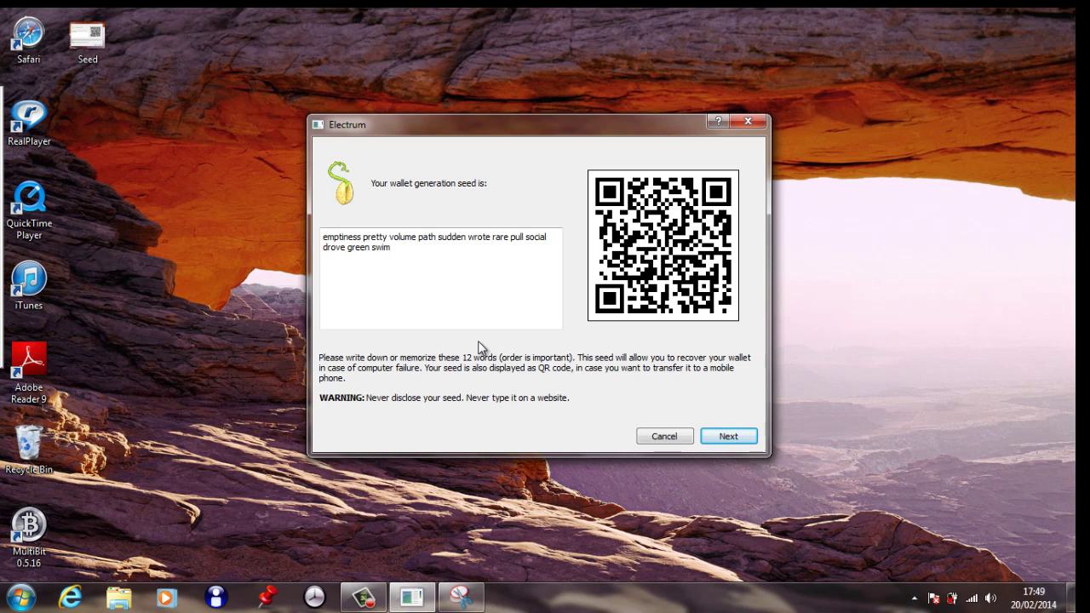
Step: Advance from the seed page to the retype-seed confirmation screen
{"action": "left_click", "coordinate": [729, 435]}
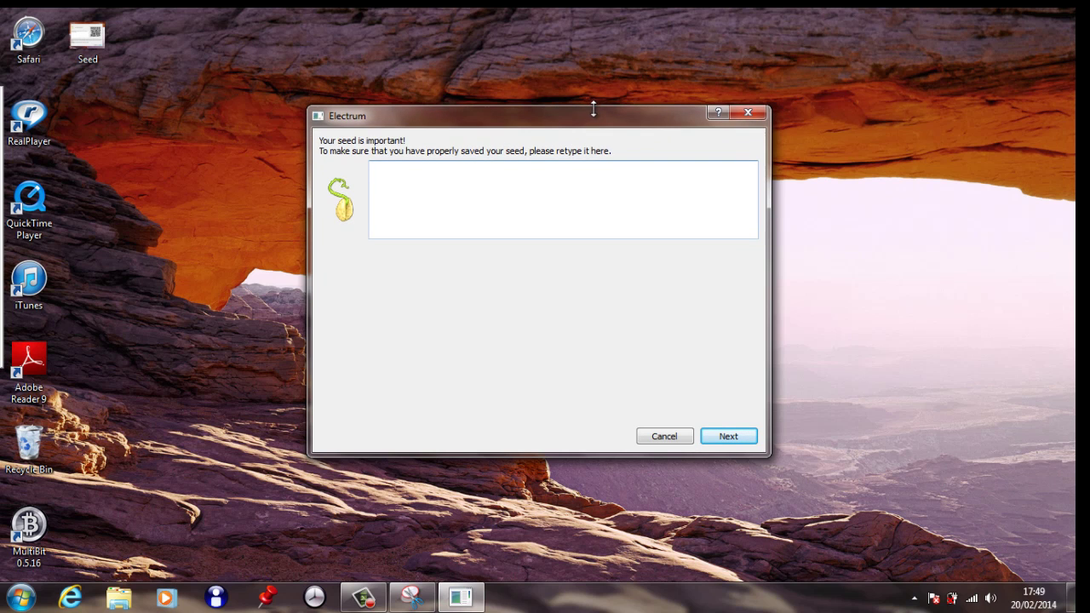
Step: Arrange the saved seed snip on the left beside the Electrum retype dialog
{"action": "left_click_drag", "start_coordinate": [568, 122], "coordinate": [1076, 49]}
{"action": "left_click_drag", "start_coordinate": [910, 41], "coordinate": [588, 105]}
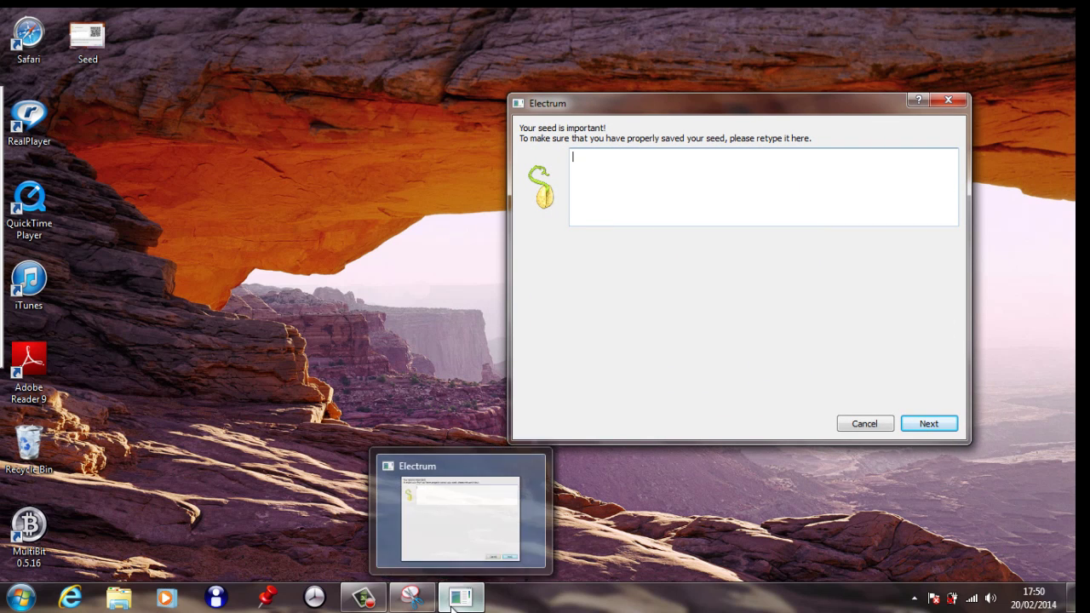
{"action": "left_click", "coordinate": [418, 599]}
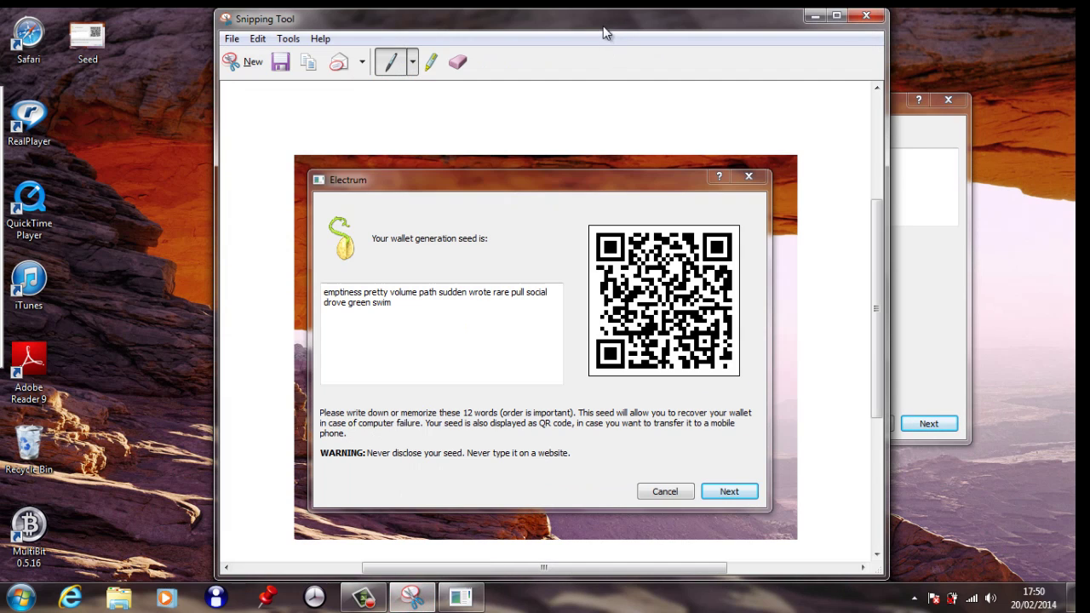
{"action": "left_click_drag", "start_coordinate": [601, 24], "coordinate": [2, 53]}
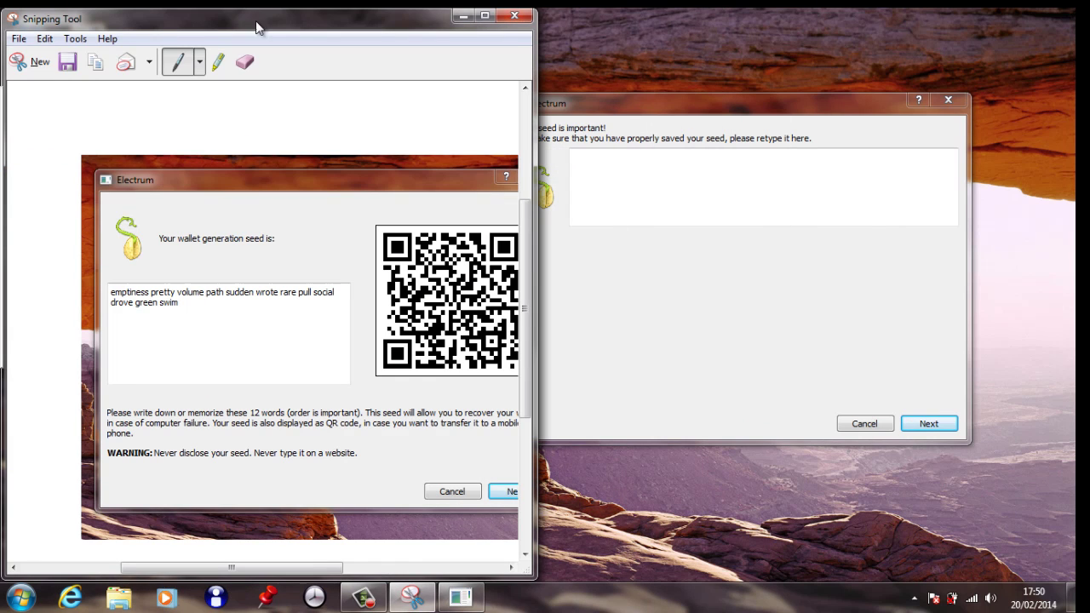
{"action": "left_click_drag", "start_coordinate": [639, 108], "coordinate": [710, 111]}
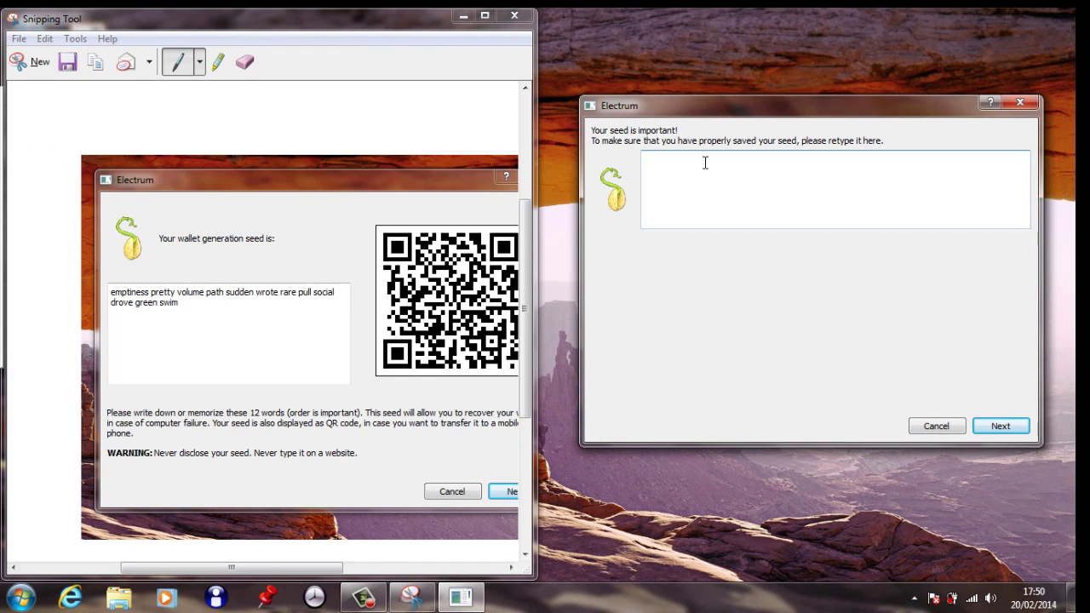
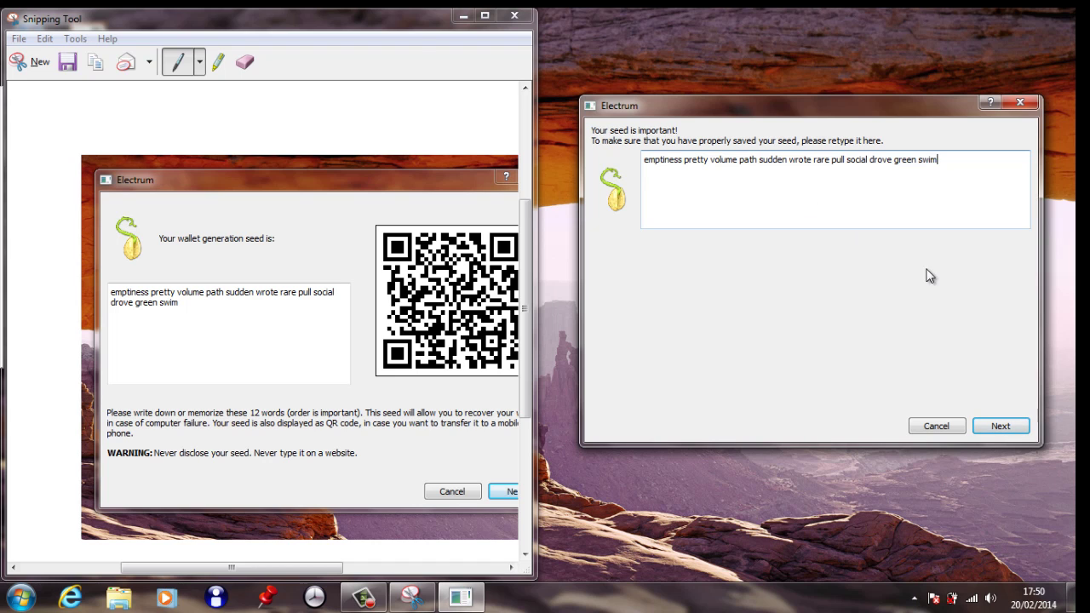
Step: Retype the 12-word wallet seed into the confirmation box and accept it
{"action": "left_click", "coordinate": [993, 426]}
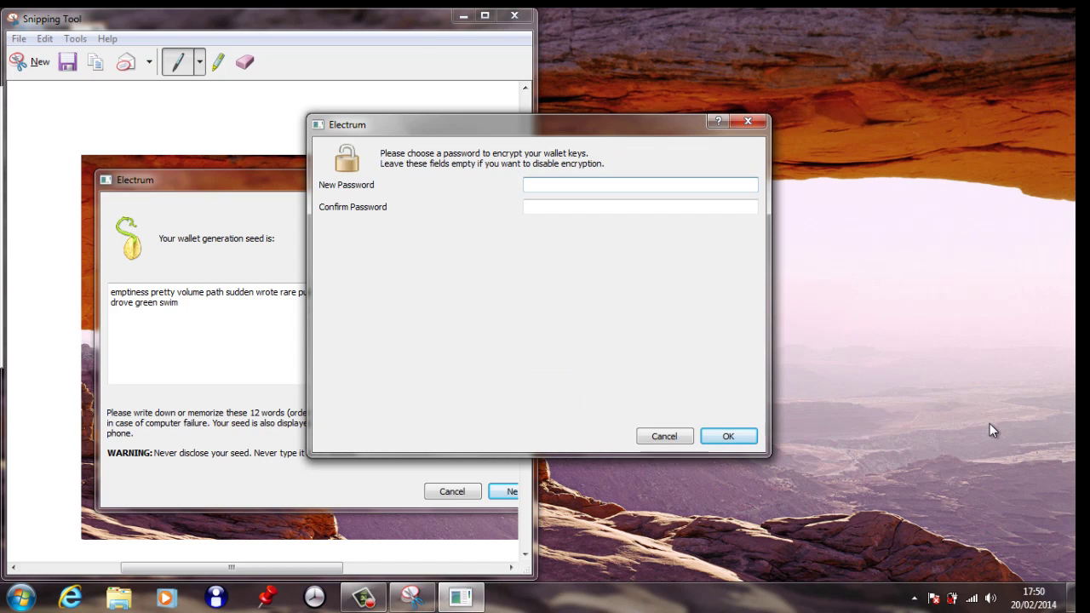
Step: Close Snipping Tool and set the wallet encryption password, entering it in both password fields
{"action": "left_click", "coordinate": [509, 25]}
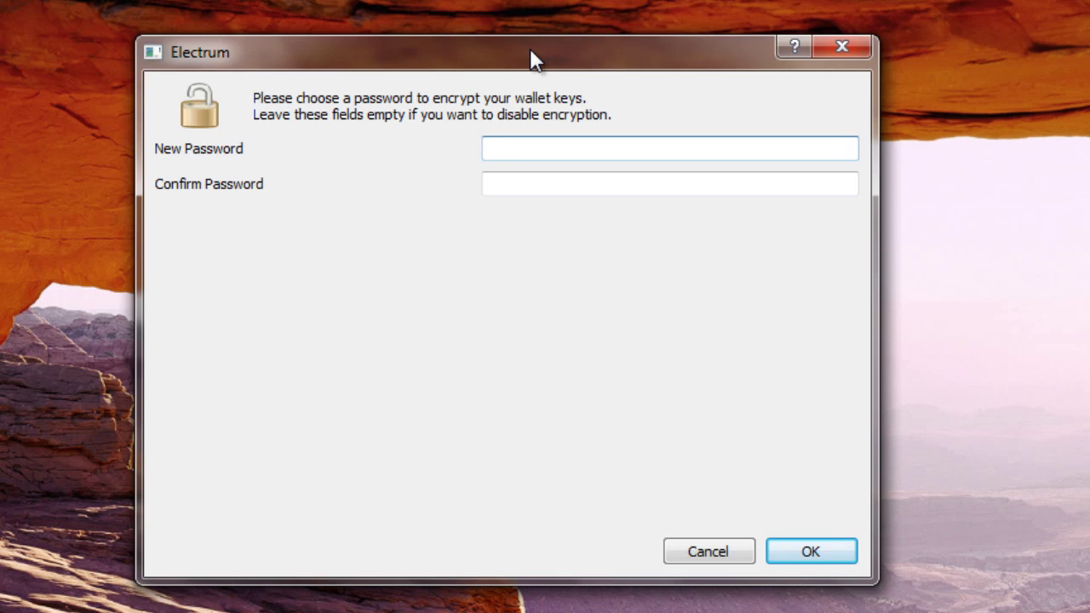
{"action": "type", "text": "•••••••••••"}
{"action": "key", "text": "Tab"}
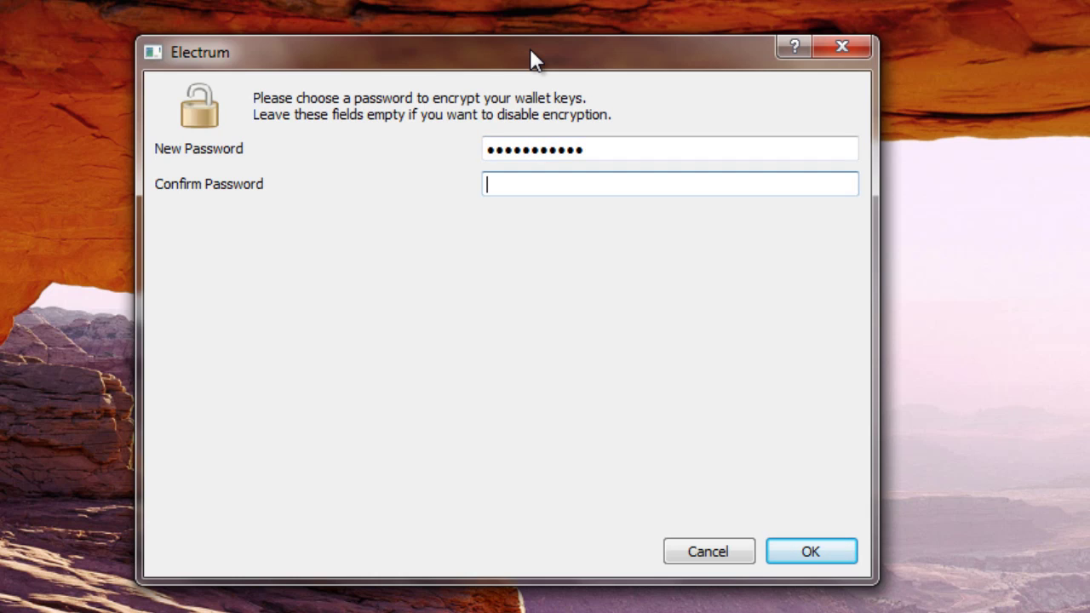
{"action": "type", "text": "•••••••••••"}
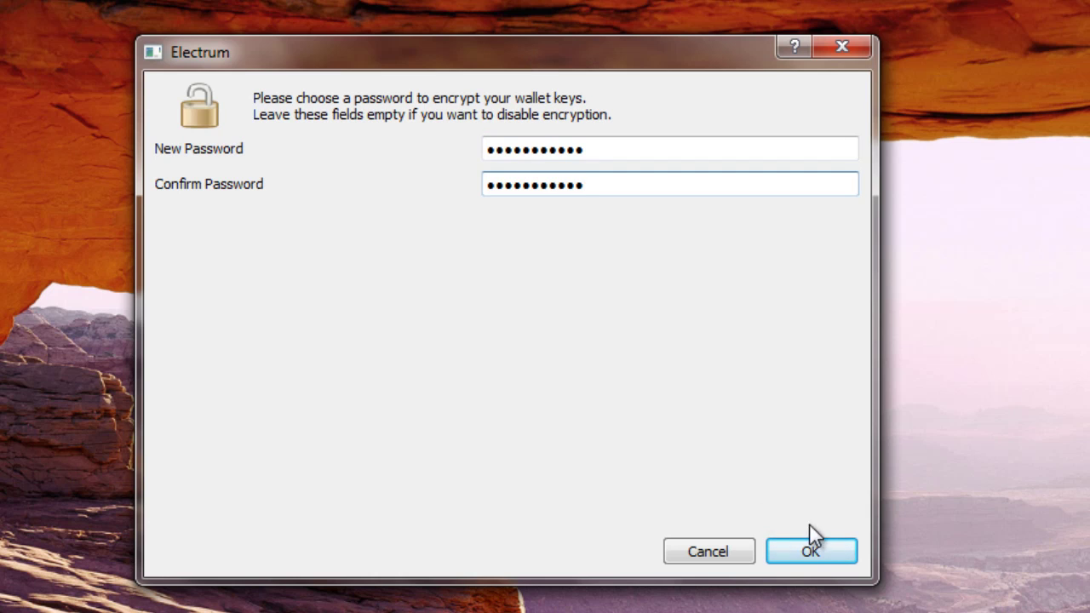
{"action": "left_click", "coordinate": [832, 556]}
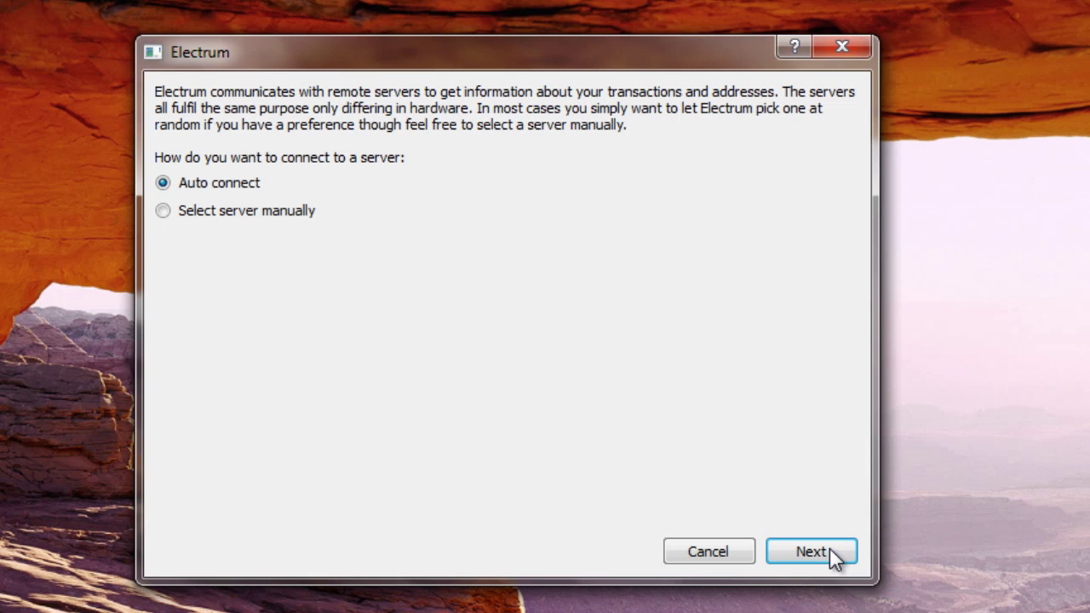
Step: Keep Auto connect and finish setup to open default_wallet with a 0 BTC balance
{"action": "left_click", "coordinate": [829, 552]}
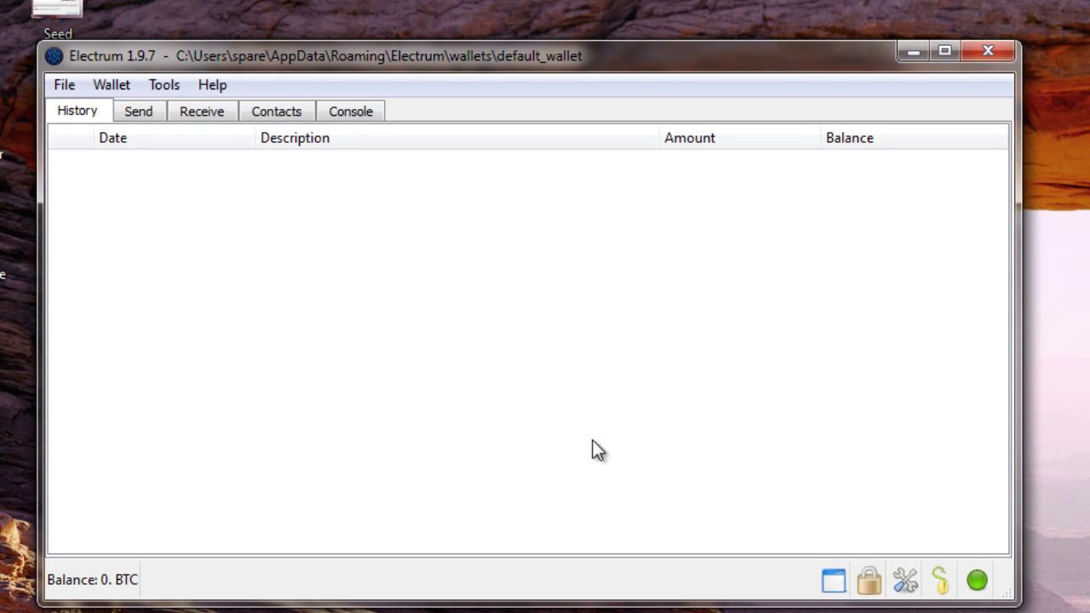
Step: Look over the Send form, then show the Main account's five receiving addresses on Receive
{"action": "left_click", "coordinate": [140, 111]}
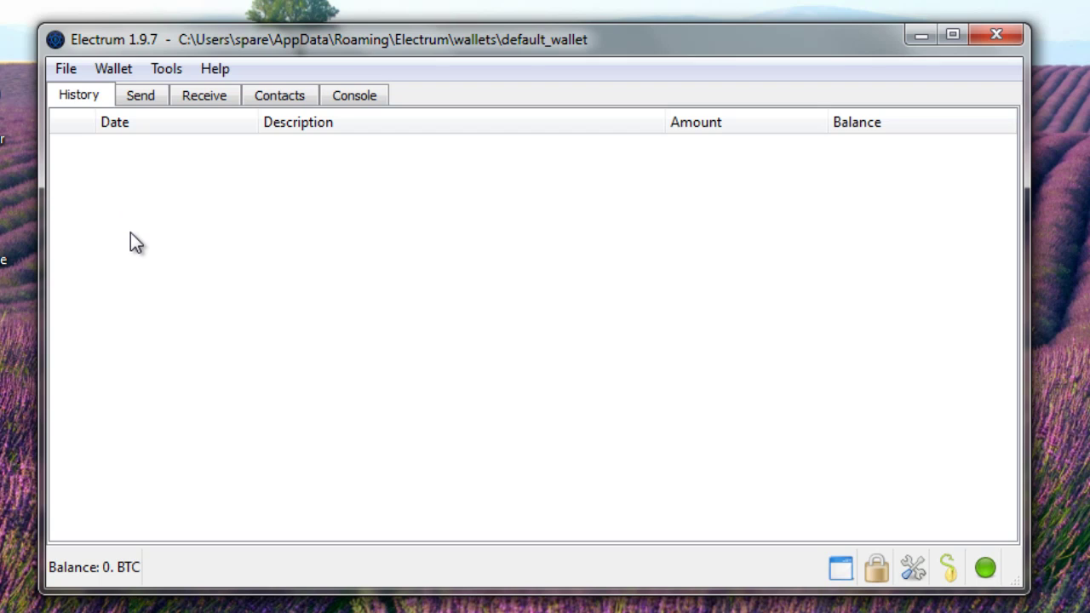
{"action": "left_click", "coordinate": [142, 94]}
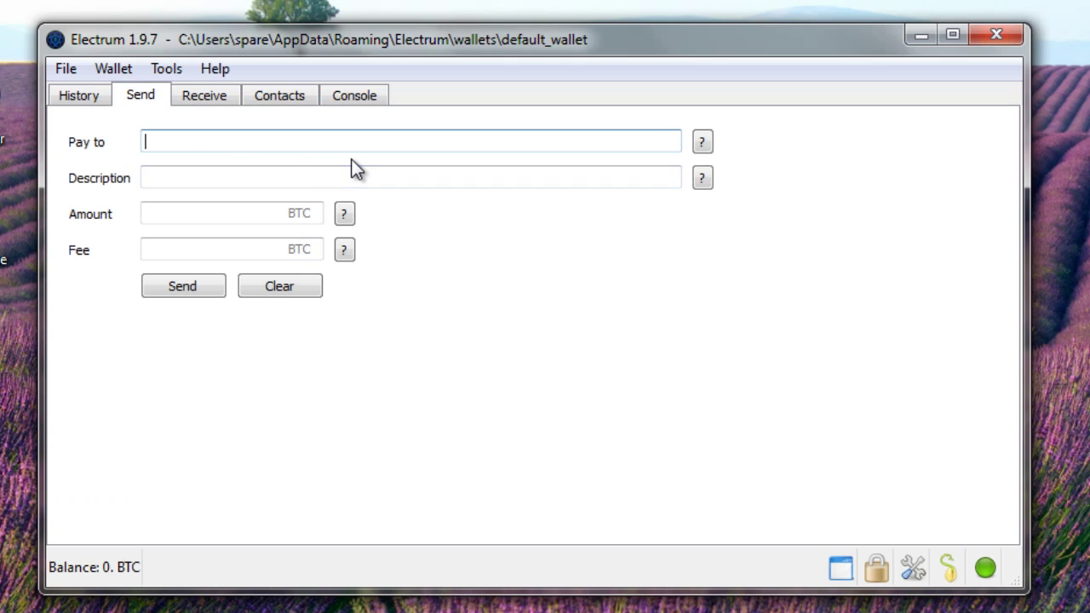
{"action": "left_click", "coordinate": [205, 95]}
Step: Label the first receiving address with the owner's name and 'Main wallet', then begin editing the second's label
{"action": "left_click", "coordinate": [241, 143]}
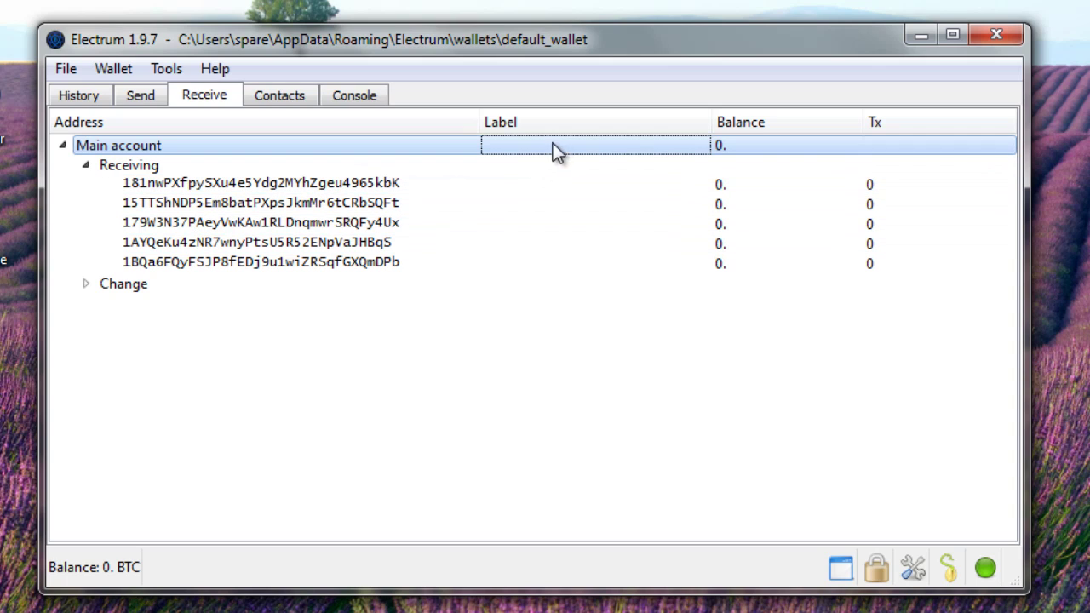
{"action": "left_click", "coordinate": [521, 186]}
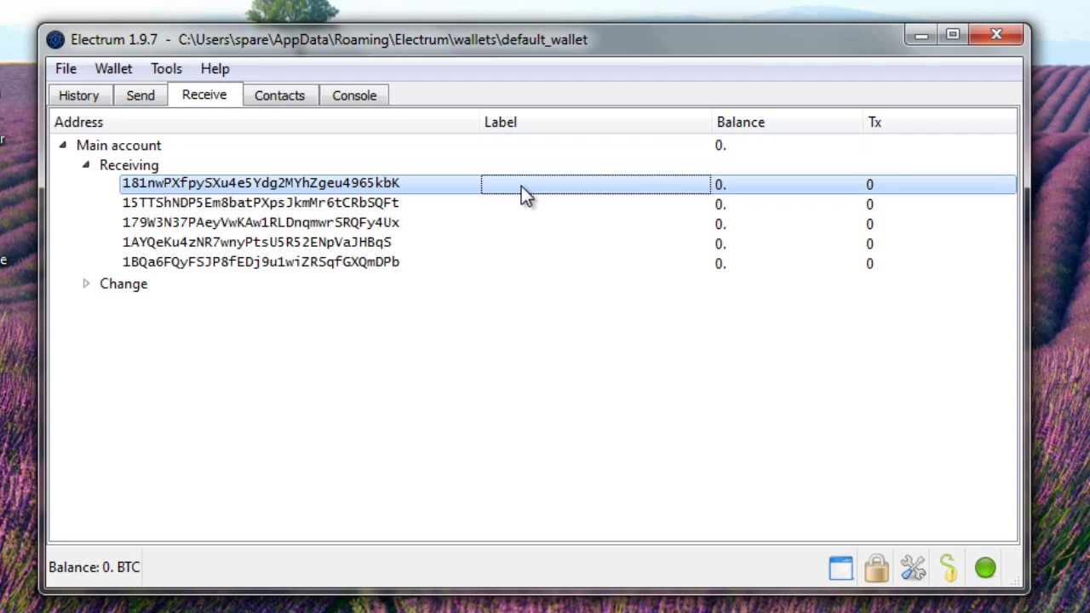
{"action": "double_click", "coordinate": [521, 186]}
{"action": "type", "text": "Gare"}
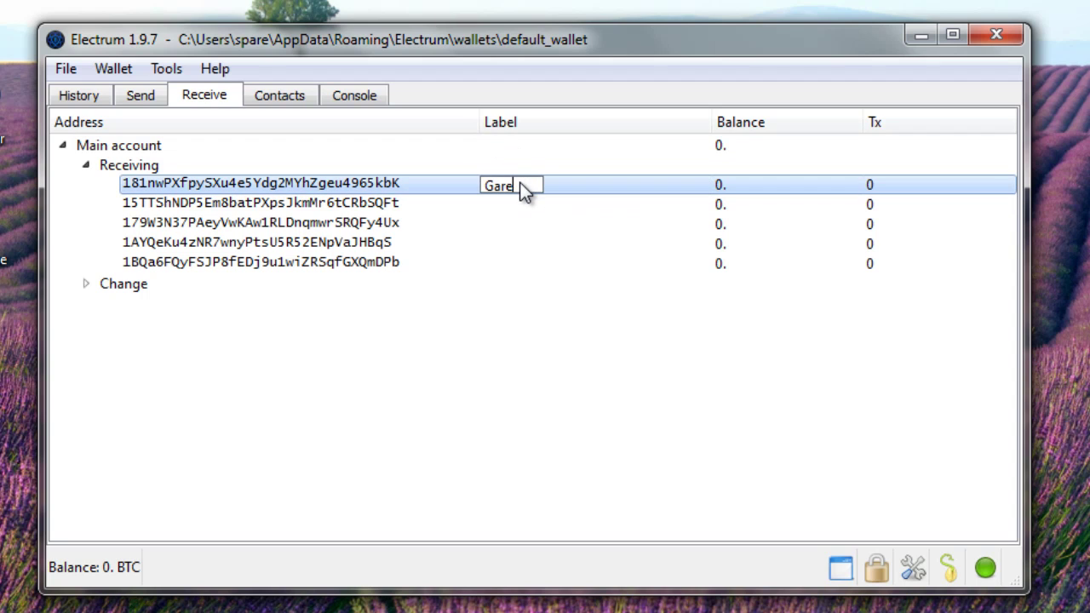
{"action": "type", "text": "th's Main wallet"}
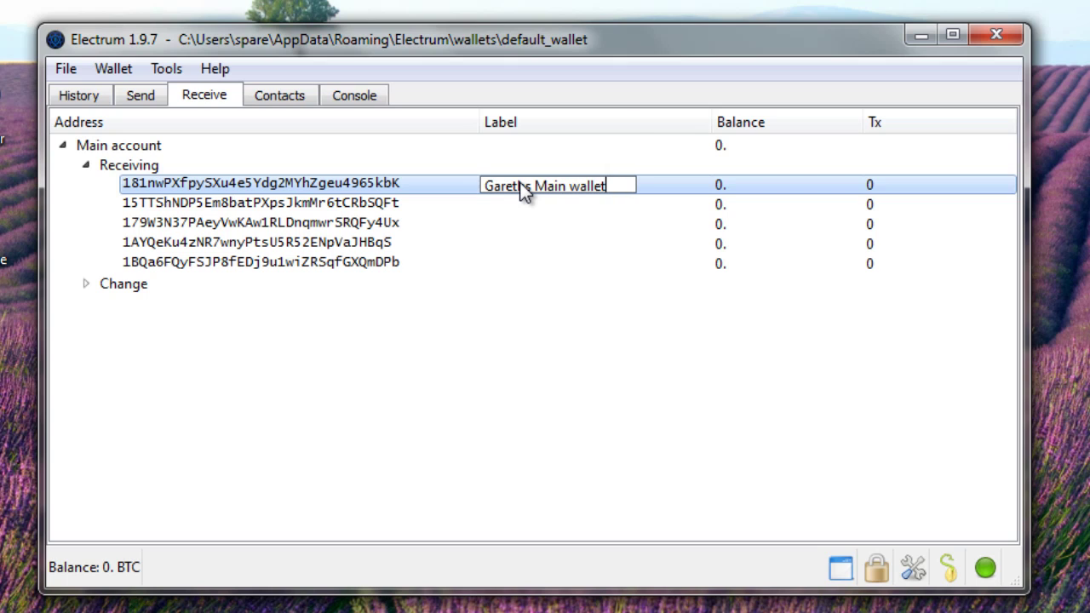
{"action": "key", "text": "Return"}
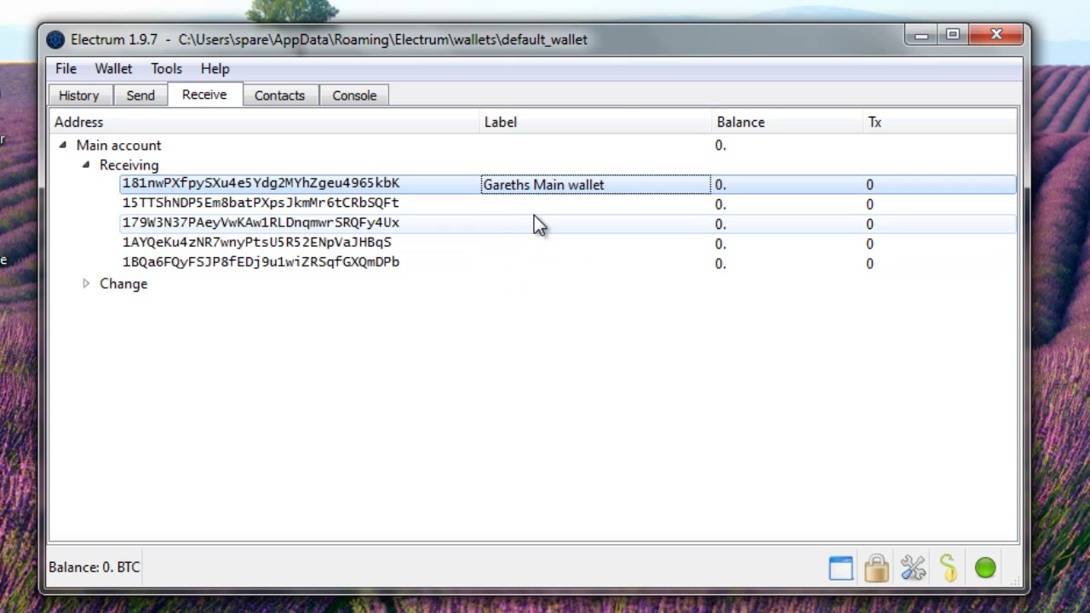
{"action": "left_click", "coordinate": [535, 210]}
{"action": "double_click", "coordinate": [535, 211]}
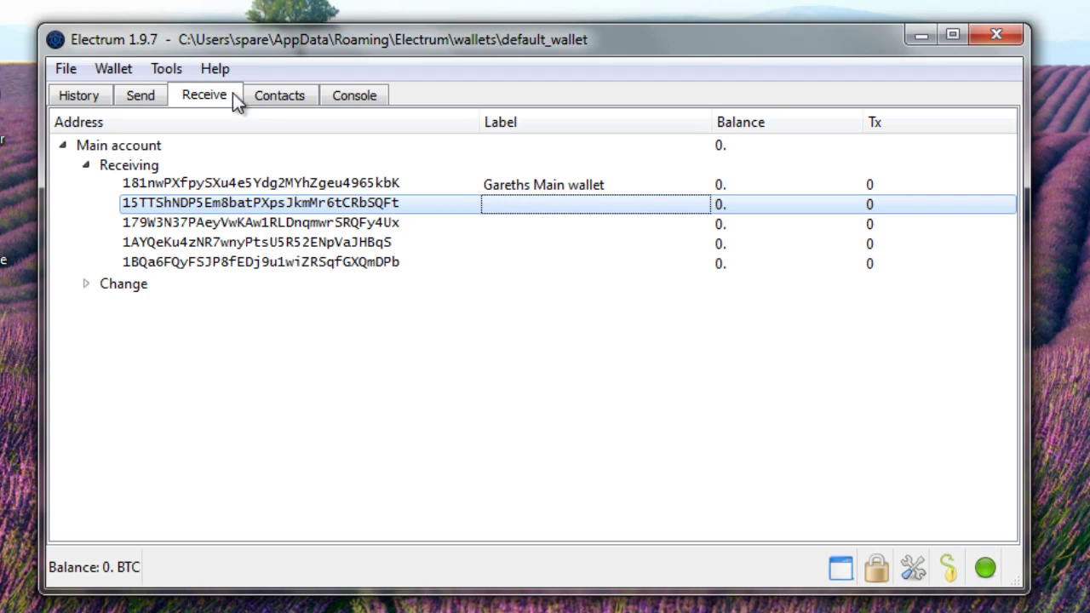
Step: Check the empty Contacts list, try Lite Mode's movable compact window, then return to full mode
{"action": "left_click", "coordinate": [268, 96]}
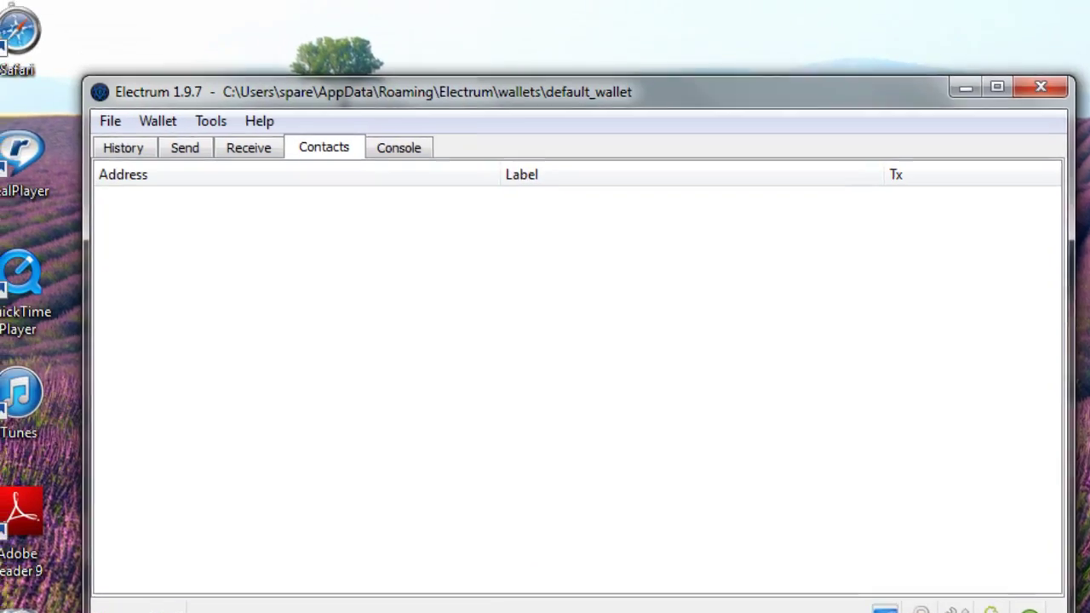
{"action": "left_click", "coordinate": [840, 571]}
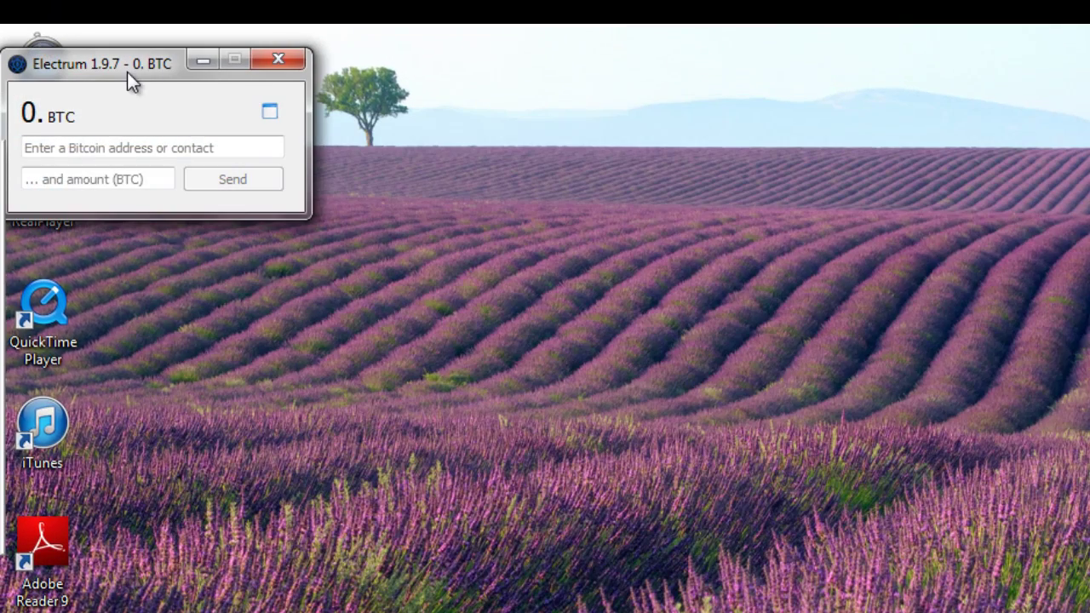
{"action": "left_click_drag", "start_coordinate": [127, 71], "coordinate": [645, 170]}
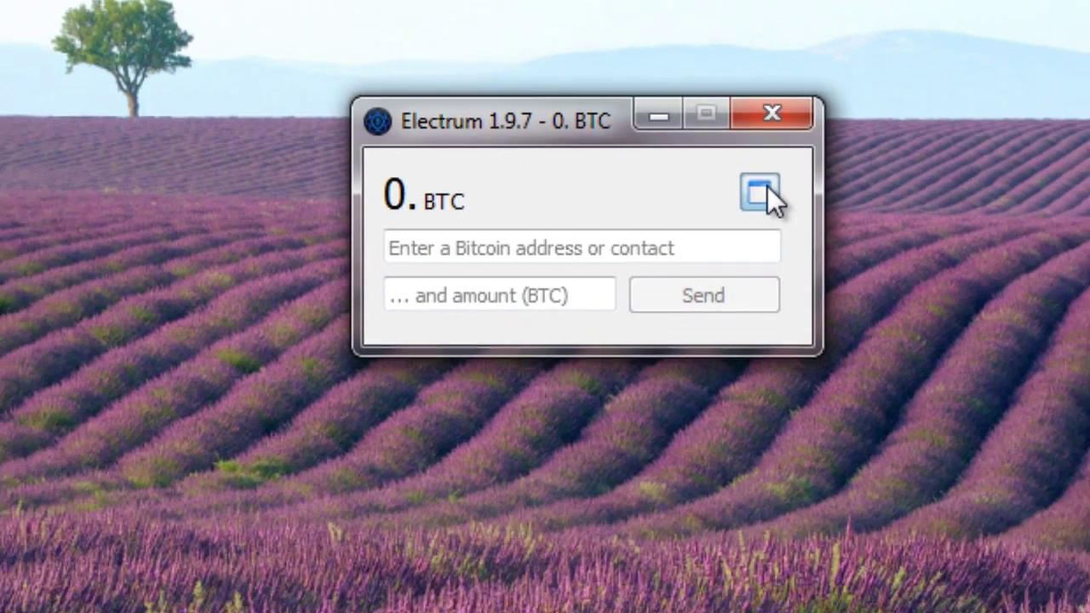
{"action": "left_click", "coordinate": [761, 193]}
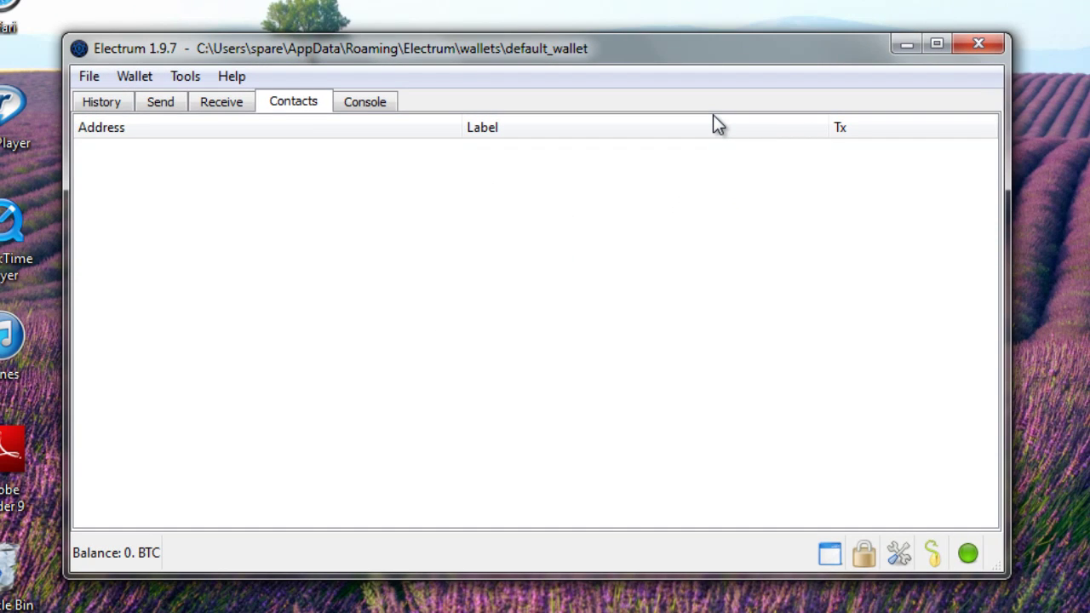
{"action": "left_click", "coordinate": [864, 555]}
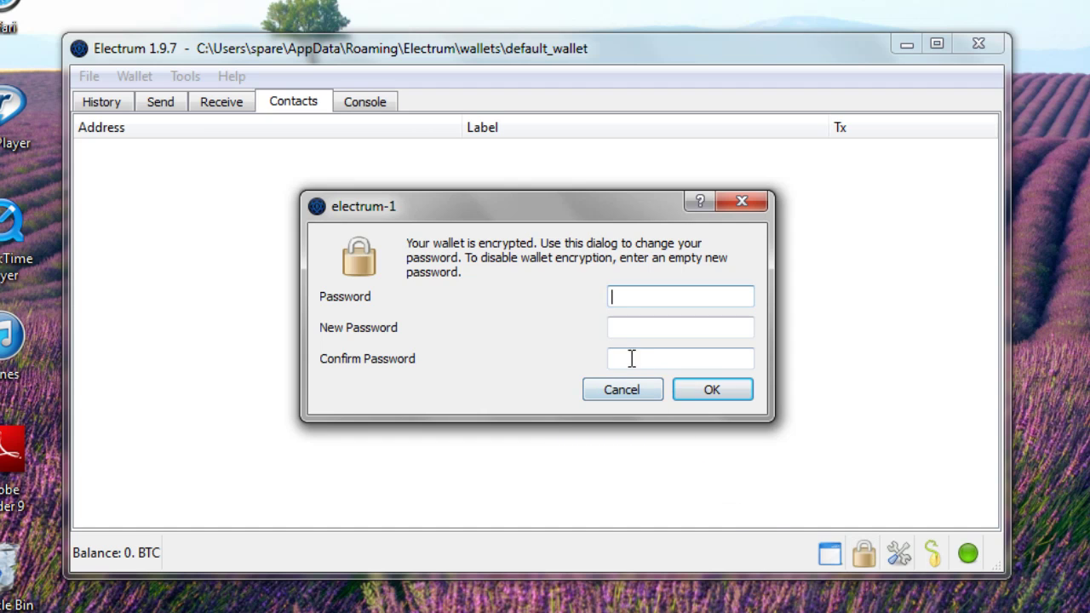
{"action": "left_click", "coordinate": [623, 391]}
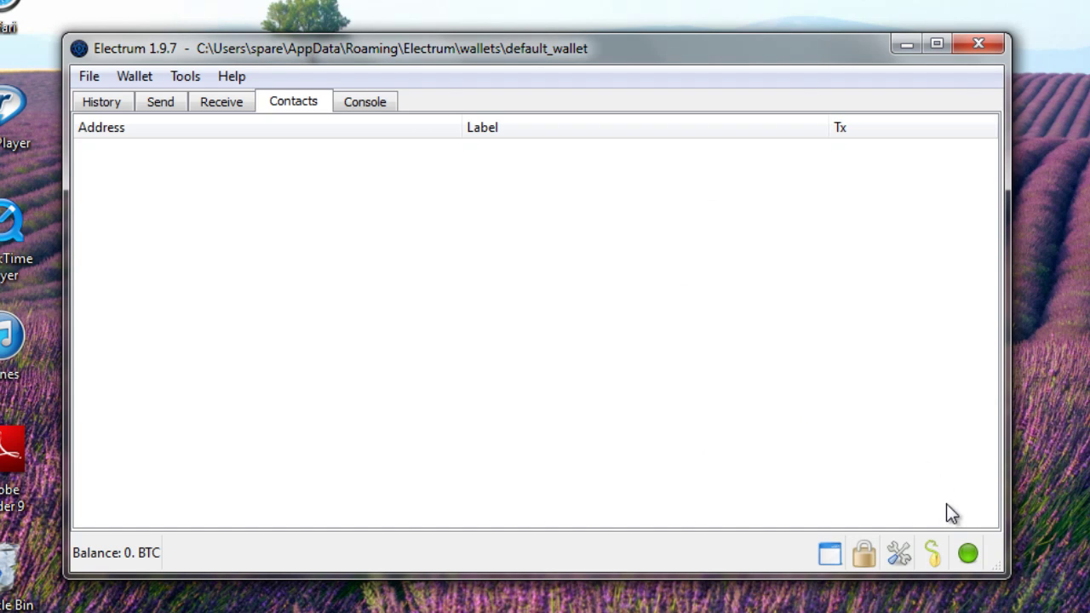
{"action": "left_click", "coordinate": [899, 555]}
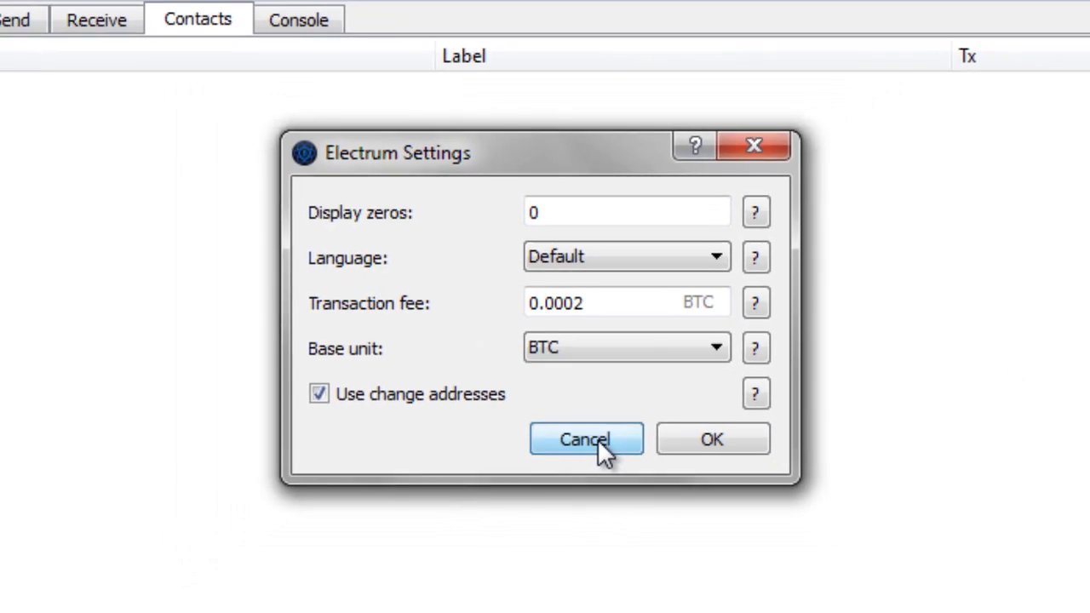
{"action": "left_click", "coordinate": [624, 490]}
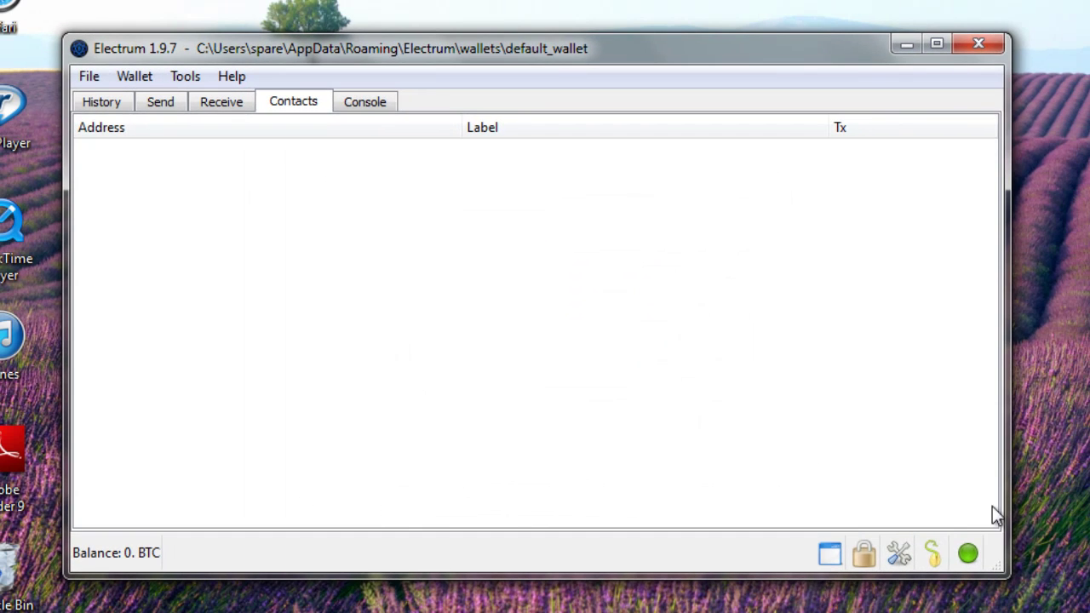
{"action": "left_click", "coordinate": [934, 558]}
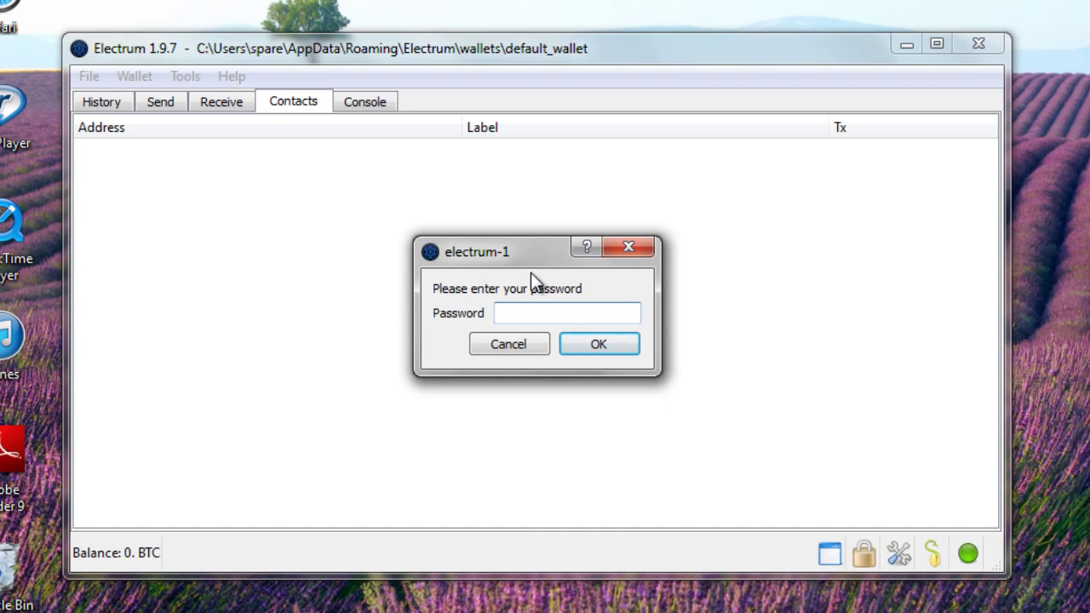
{"action": "type", "text": "***********"}
{"action": "left_click", "coordinate": [587, 349]}
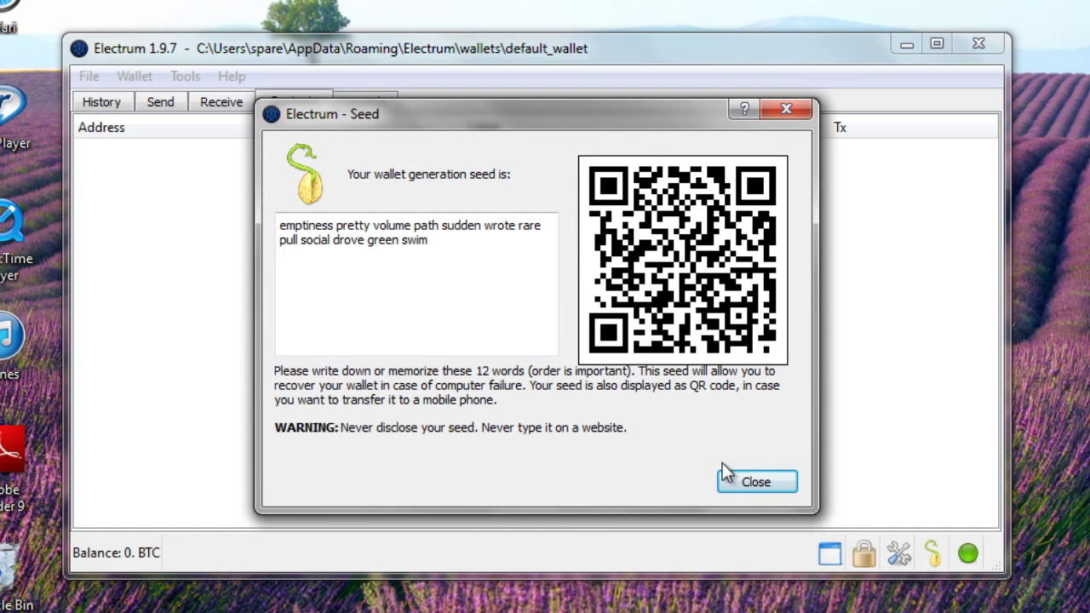
{"action": "left_click", "coordinate": [744, 485]}
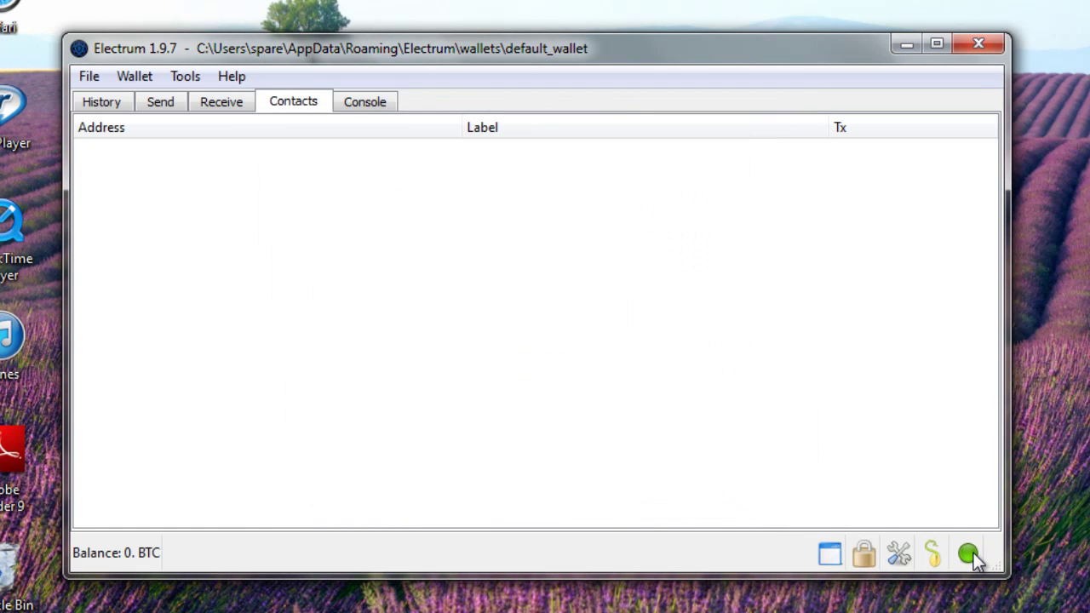